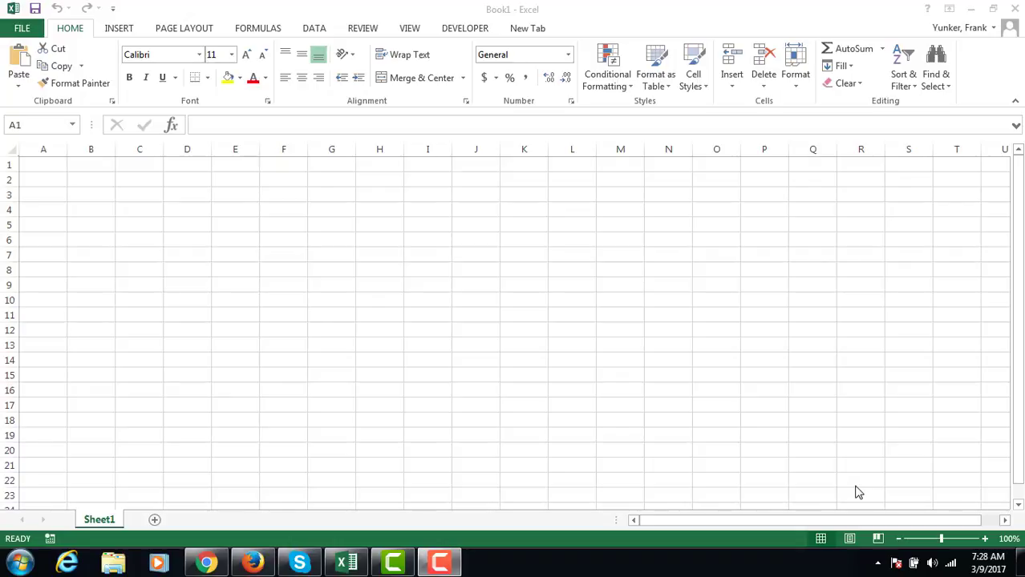
Enter the Loan 150000 and Interest 0.04 labels and values in H4:I5.
{"action": "left_click", "coordinate": [377, 210]}
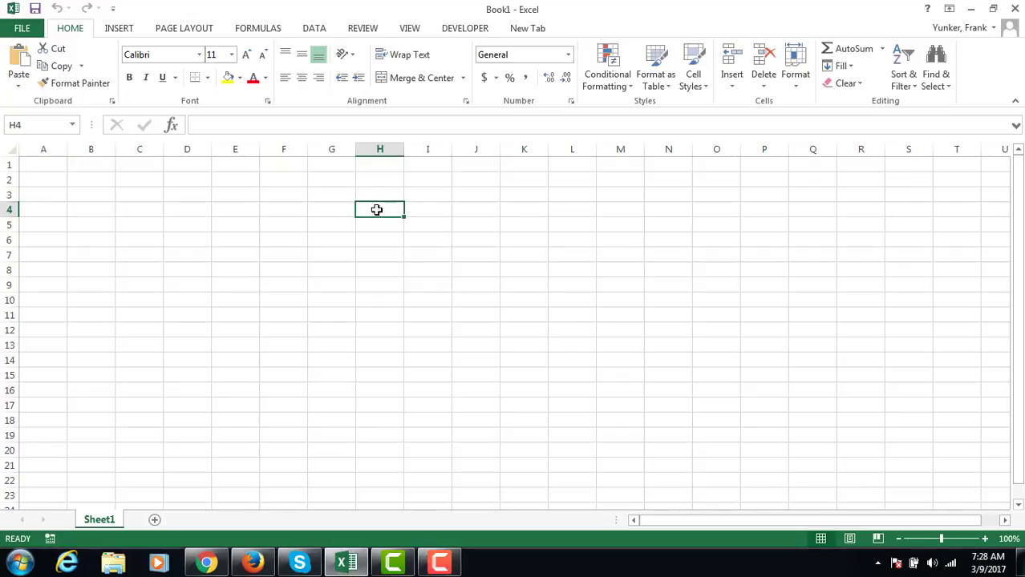
{"action": "type", "text": "Loan"}
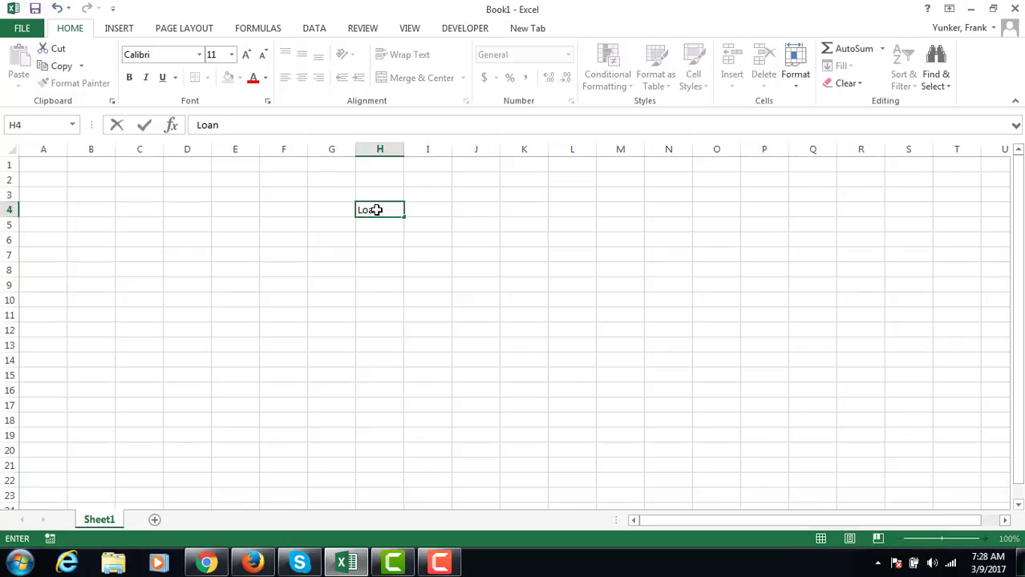
{"action": "key", "text": "Tab"}
{"action": "type", "text": "1"}
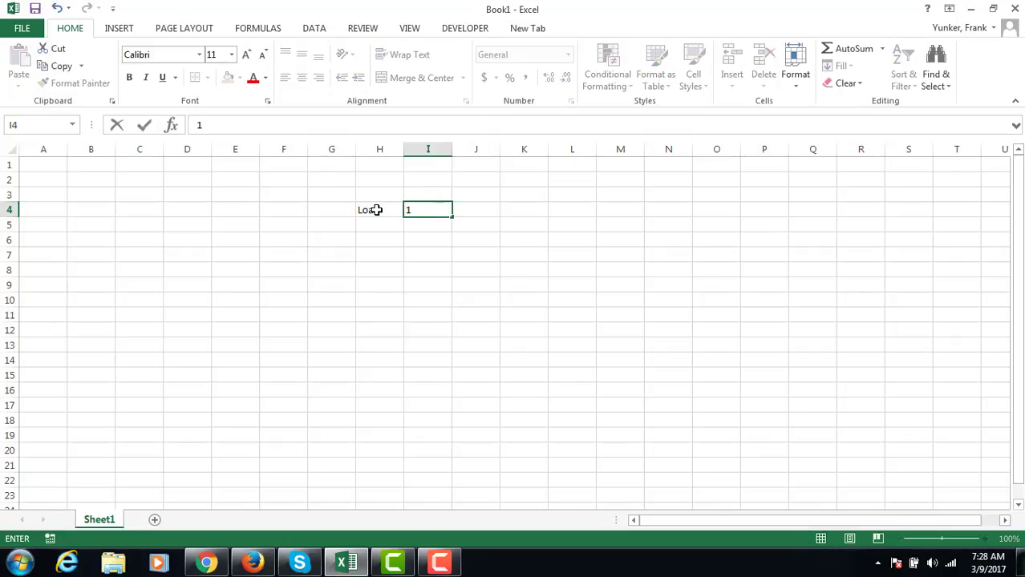
{"action": "type", "text": "50000"}
{"action": "key", "text": "Return"}
{"action": "key", "text": "Left"}
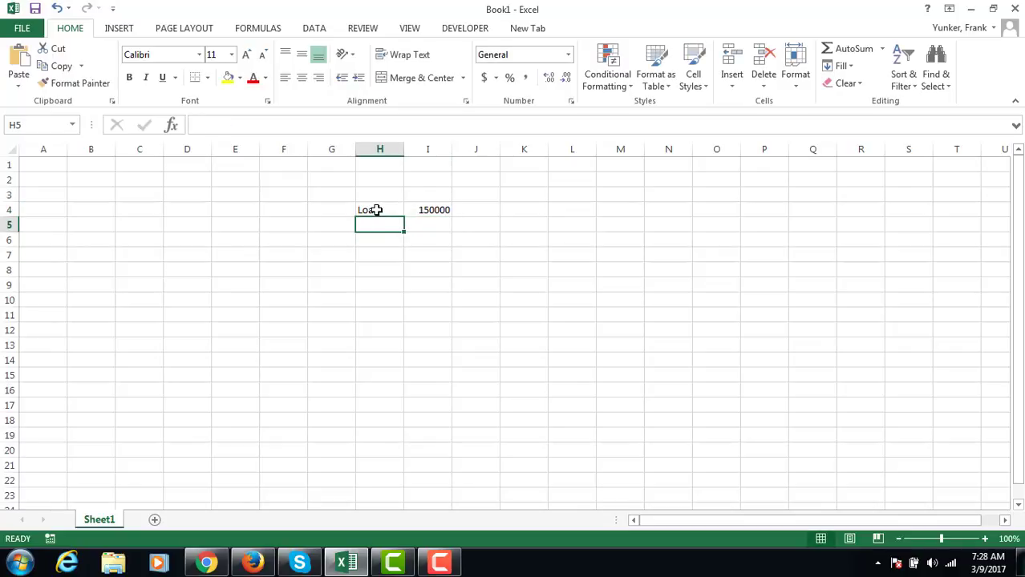
{"action": "type", "text": "Inter"}
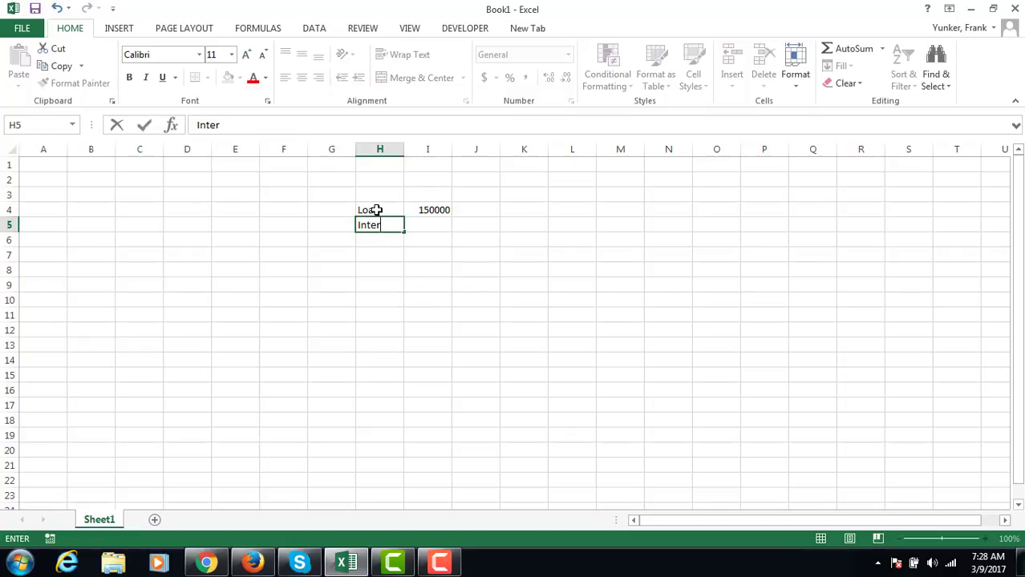
{"action": "type", "text": "est"}
{"action": "key", "text": "Tab"}
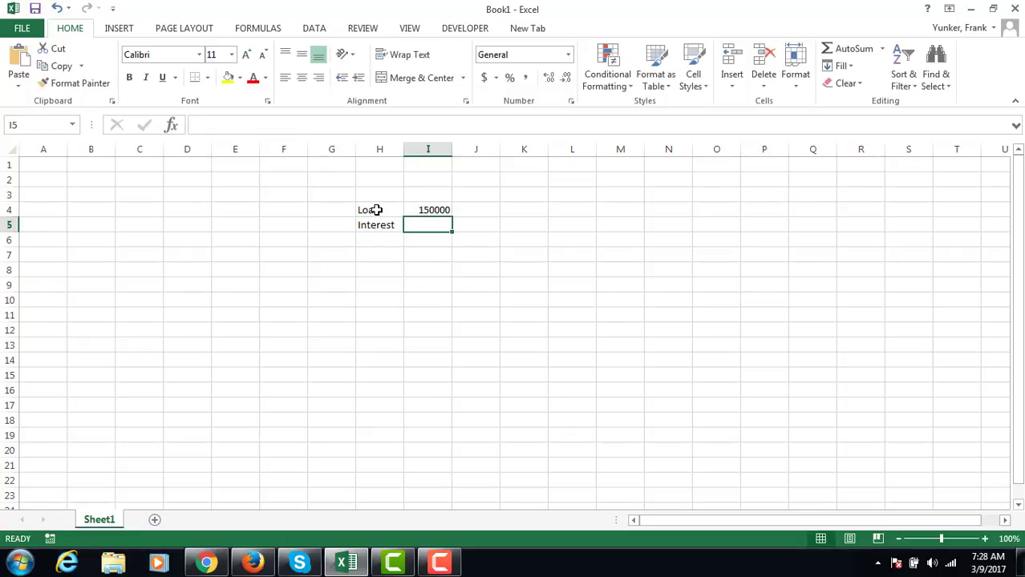
{"action": "type", "text": ".04"}
{"action": "key", "text": "Return"}
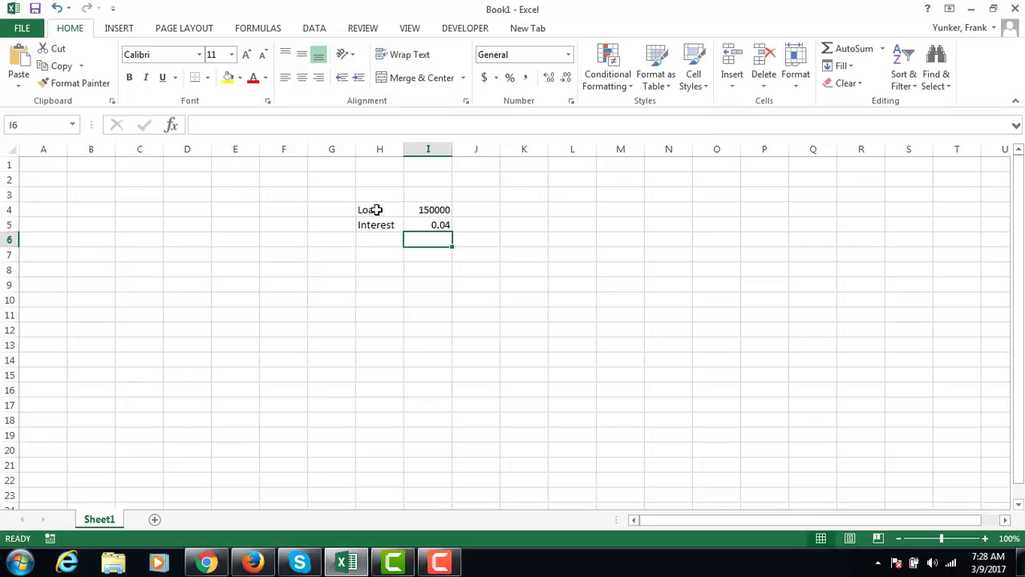
Enter the Years 20 and PPY 12 labels and values in H6:I7.
{"action": "key", "text": "Left"}
{"action": "type", "text": "Years"}
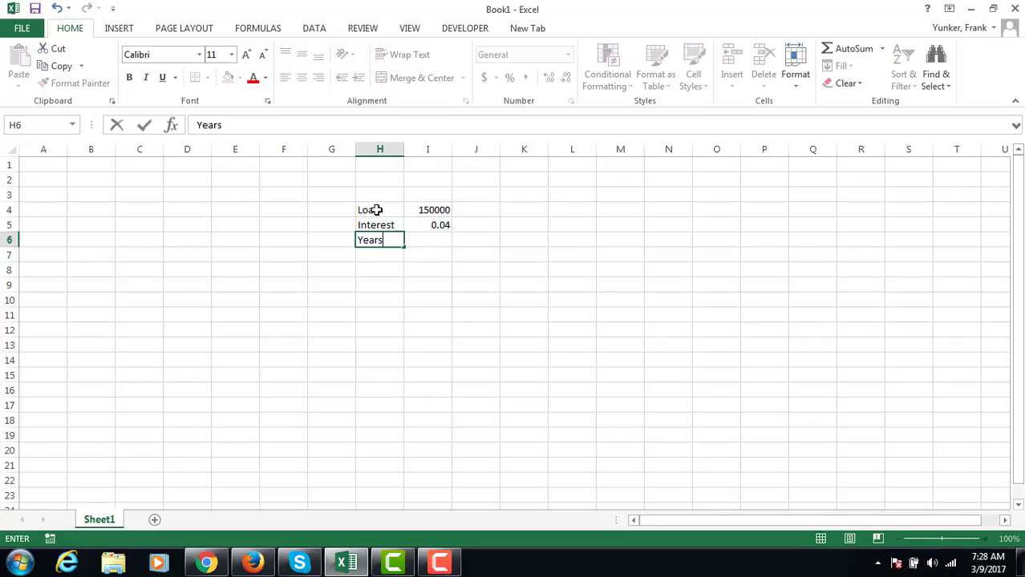
{"action": "key", "text": "Tab"}
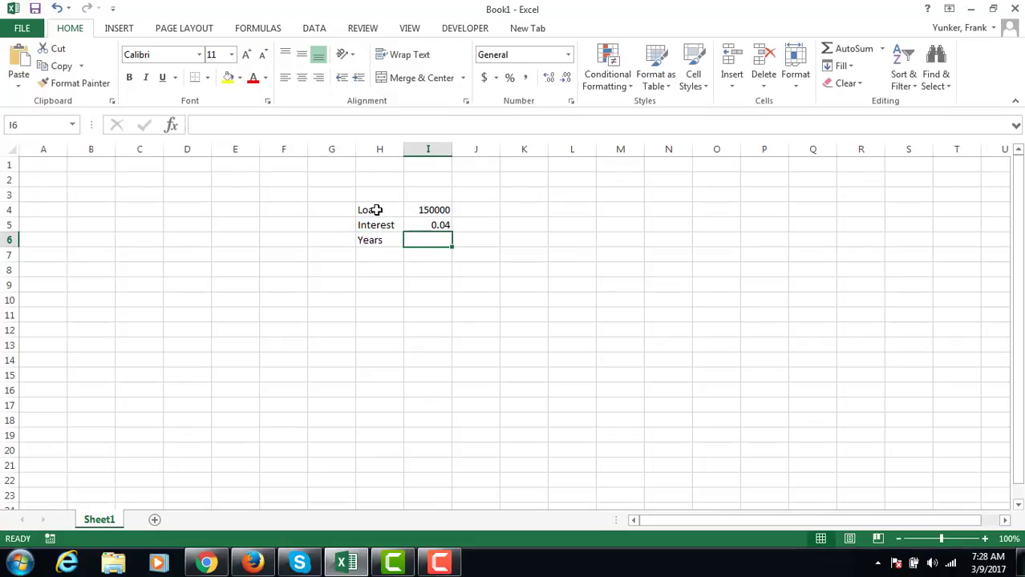
{"action": "type", "text": "20"}
{"action": "key", "text": "Return"}
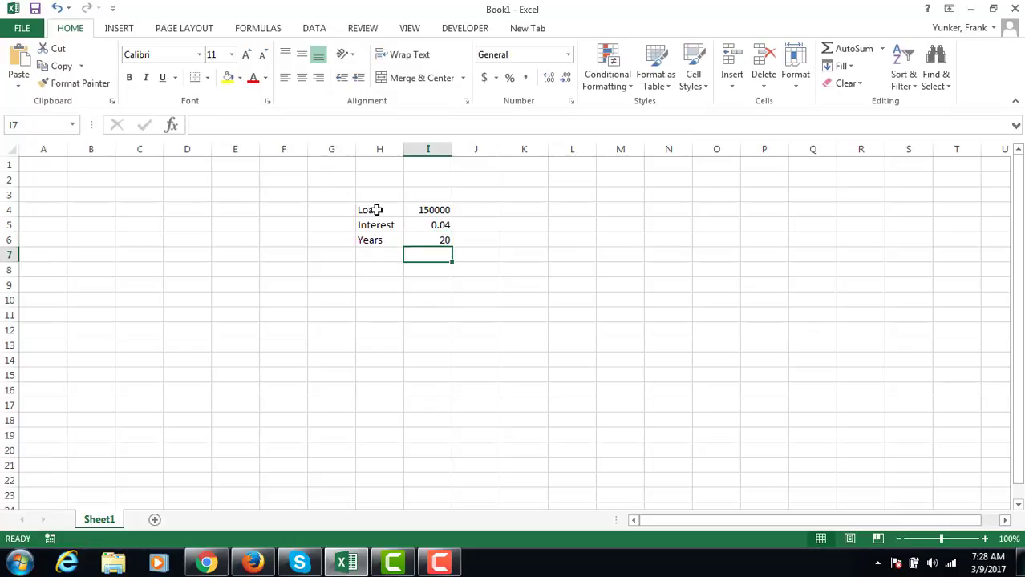
{"action": "key", "text": "Left"}
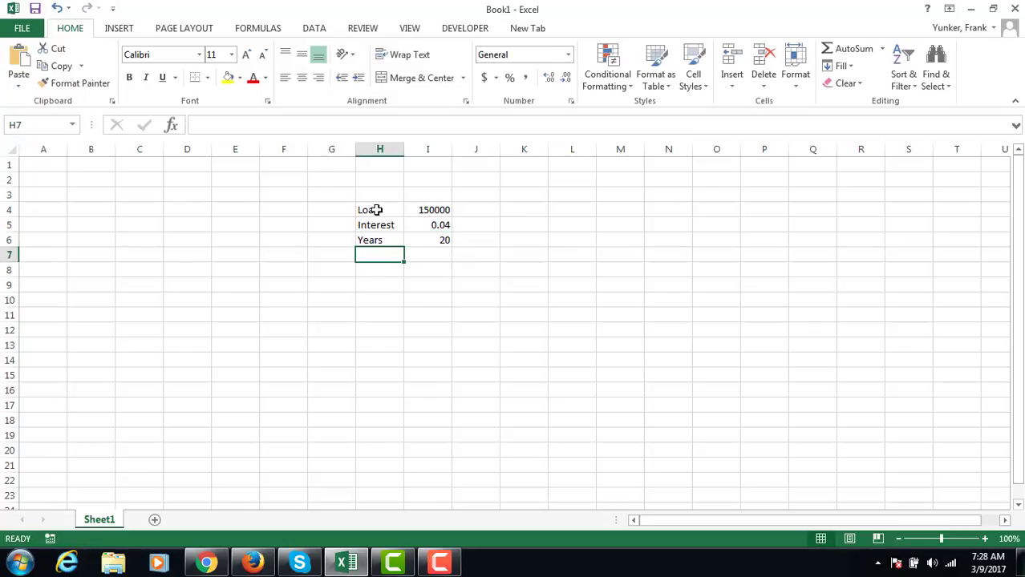
{"action": "type", "text": "PP"}
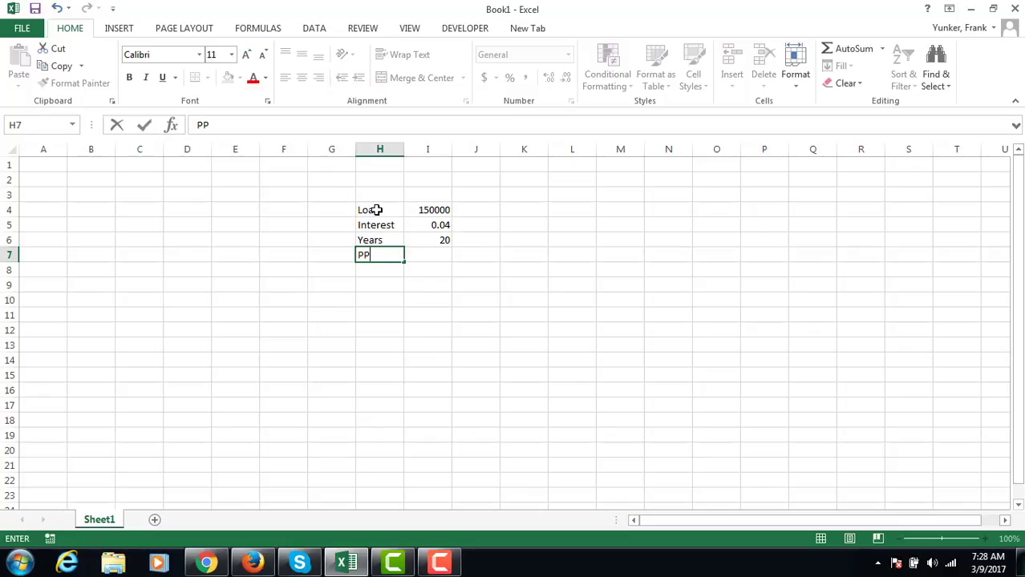
{"action": "type", "text": "Y"}
{"action": "key", "text": "Tab"}
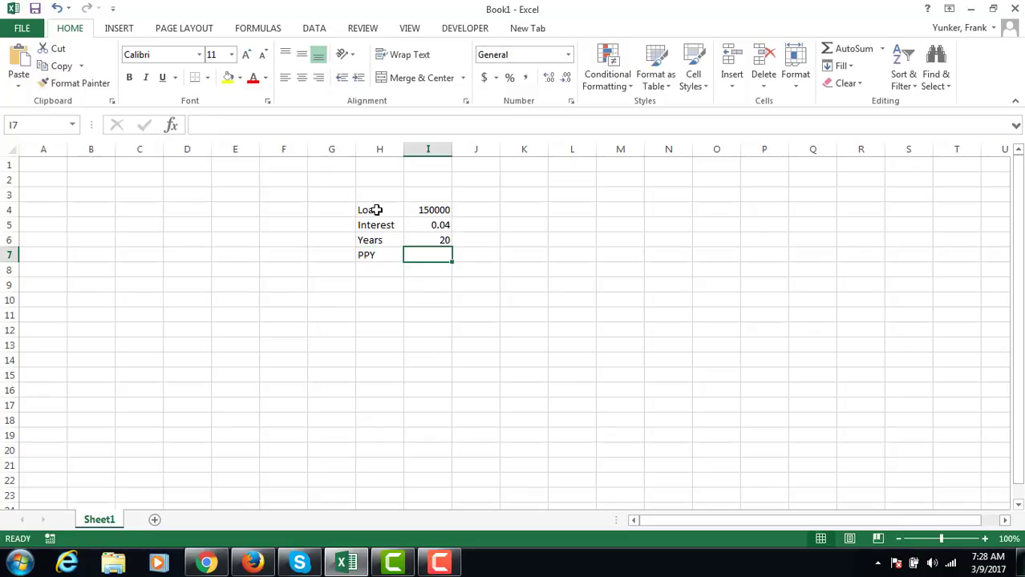
{"action": "type", "text": "12"}
{"action": "key", "text": "Return"}
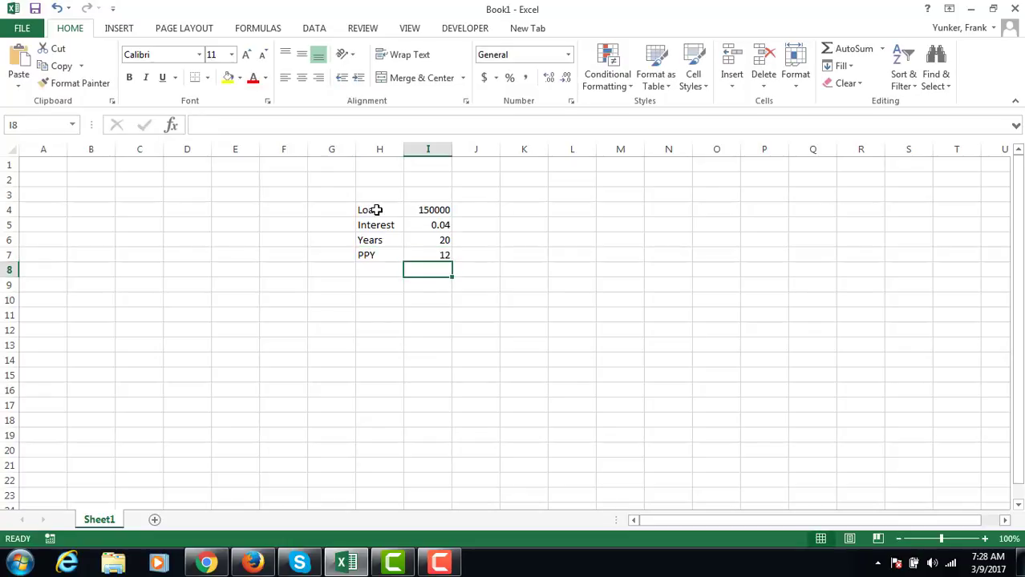
Label H9 as Payment and begin a PMT formula in I9.
{"action": "key", "text": "Down"}
{"action": "key", "text": "Left"}
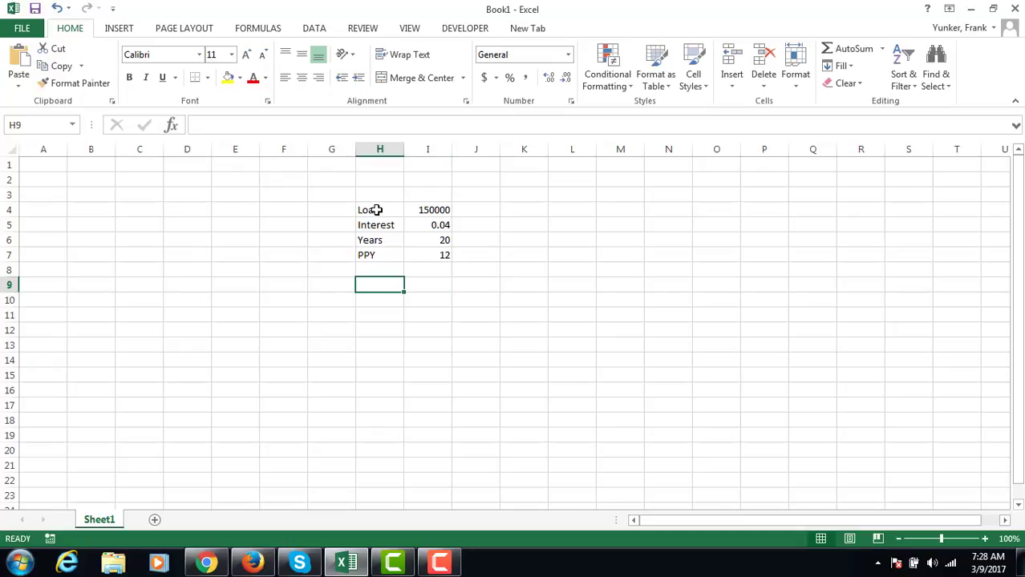
{"action": "type", "text": "P"}
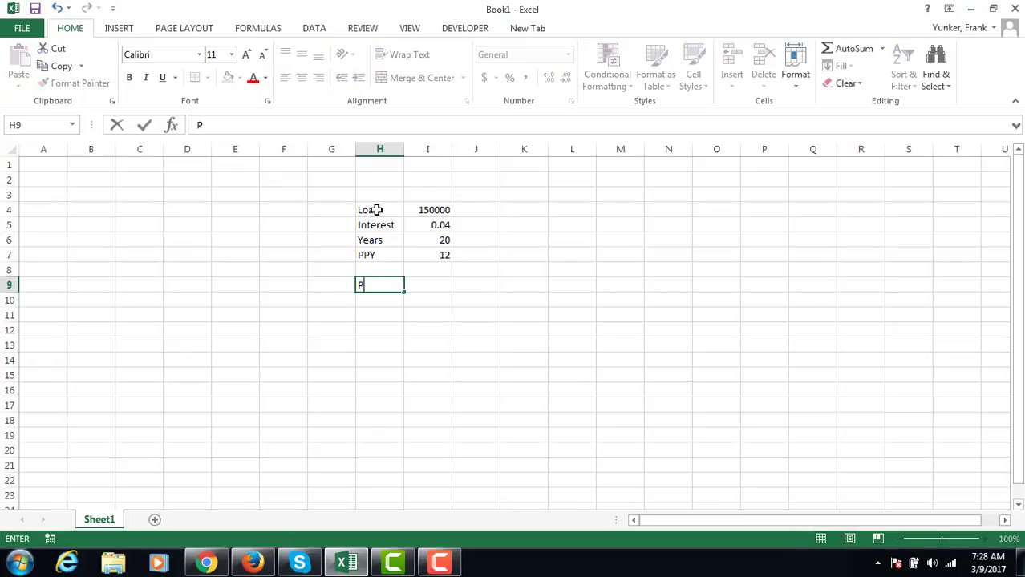
{"action": "type", "text": "ayment"}
{"action": "key", "text": "Tab"}
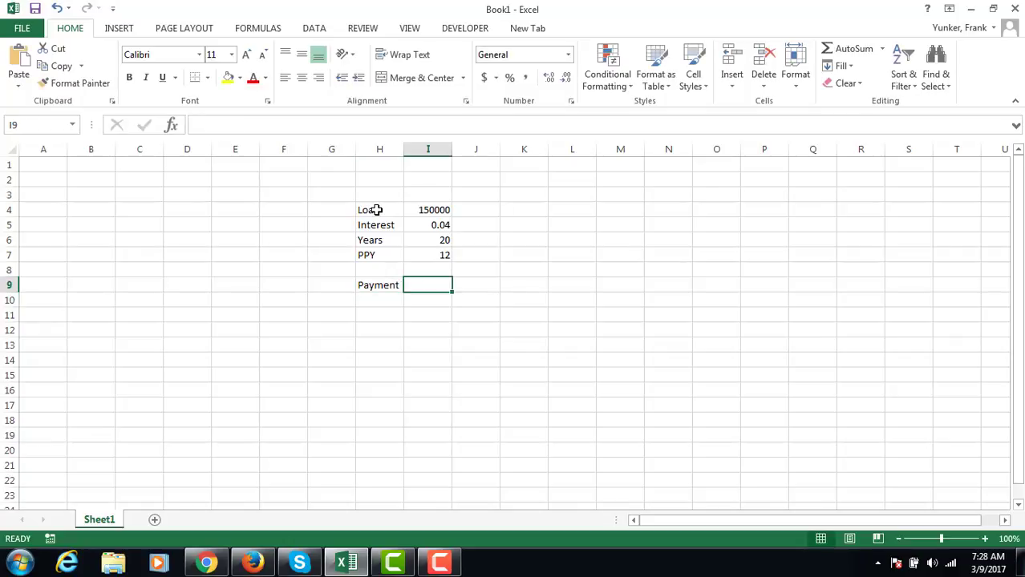
{"action": "type", "text": "=pmt("}
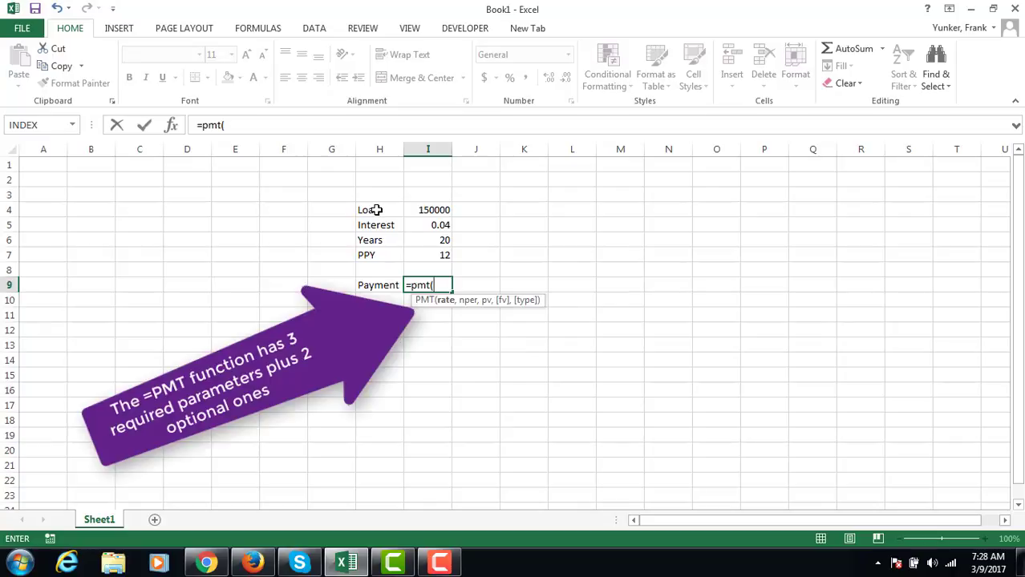
Complete =PMT(I5/I7,I6*I7,I4) in I9, showing a payment of ($908.97).
{"action": "left_click", "coordinate": [414, 226]}
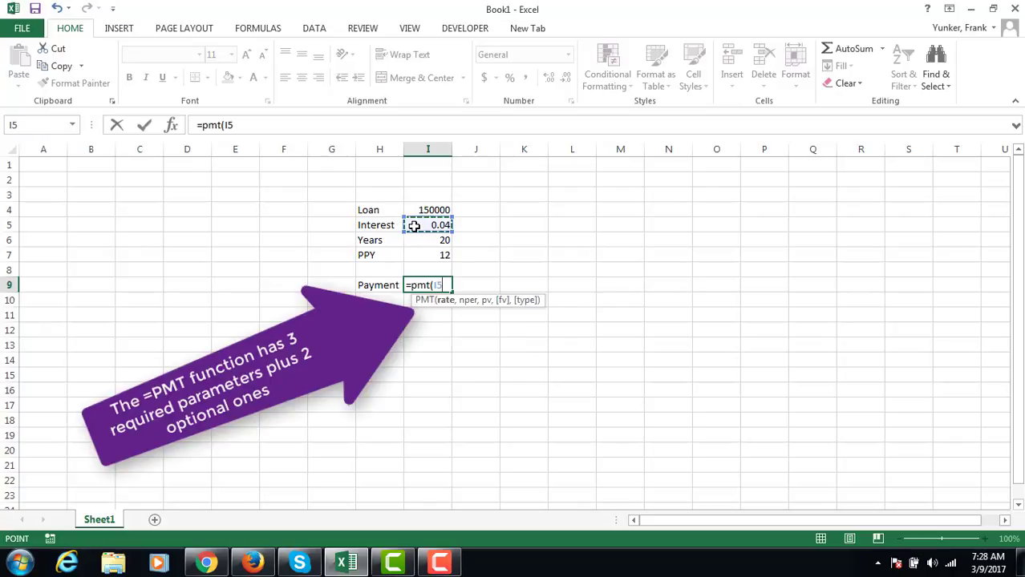
{"action": "type", "text": "/"}
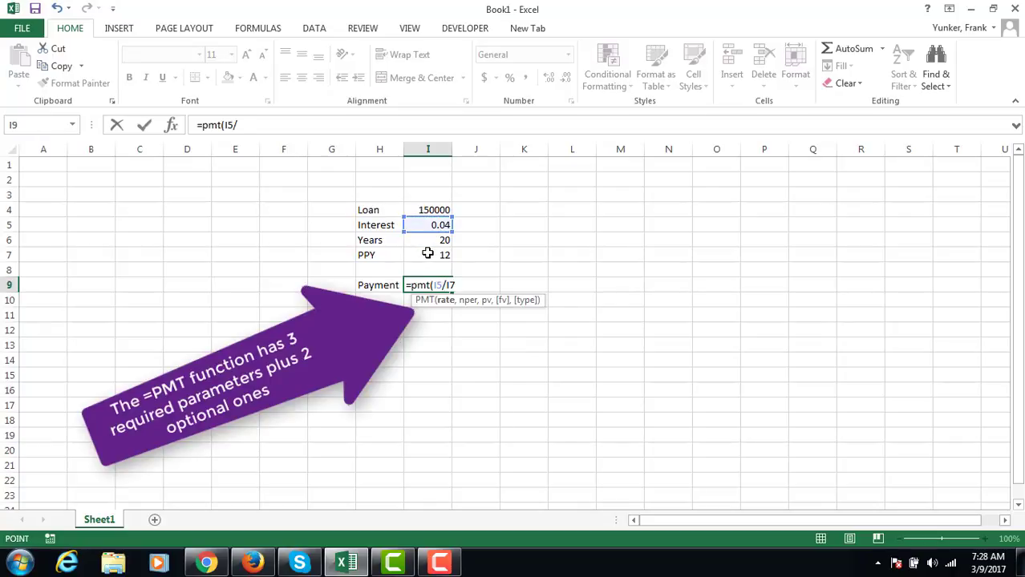
{"action": "left_click", "coordinate": [428, 254]}
{"action": "type", "text": ","}
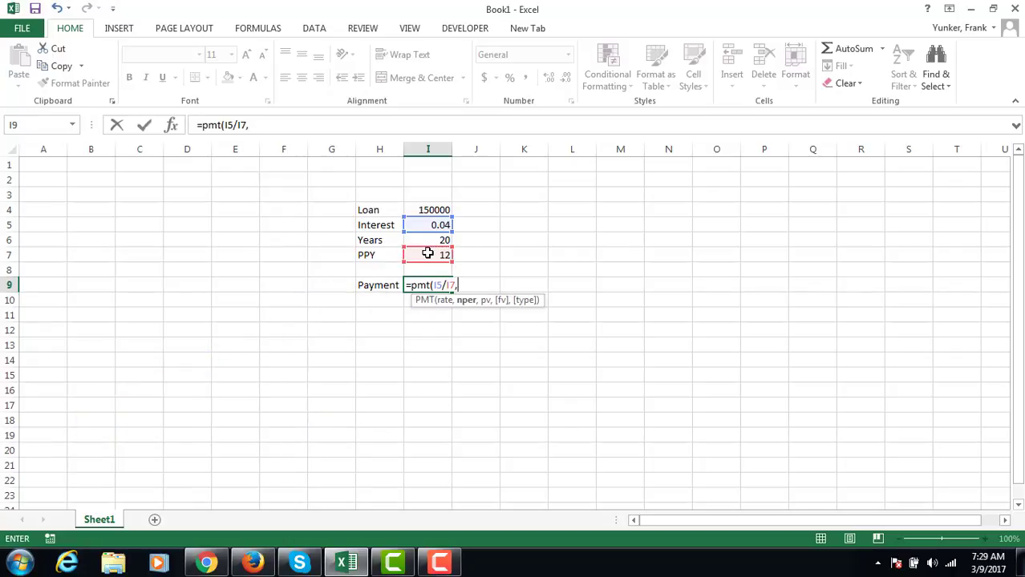
{"action": "left_click", "coordinate": [422, 240]}
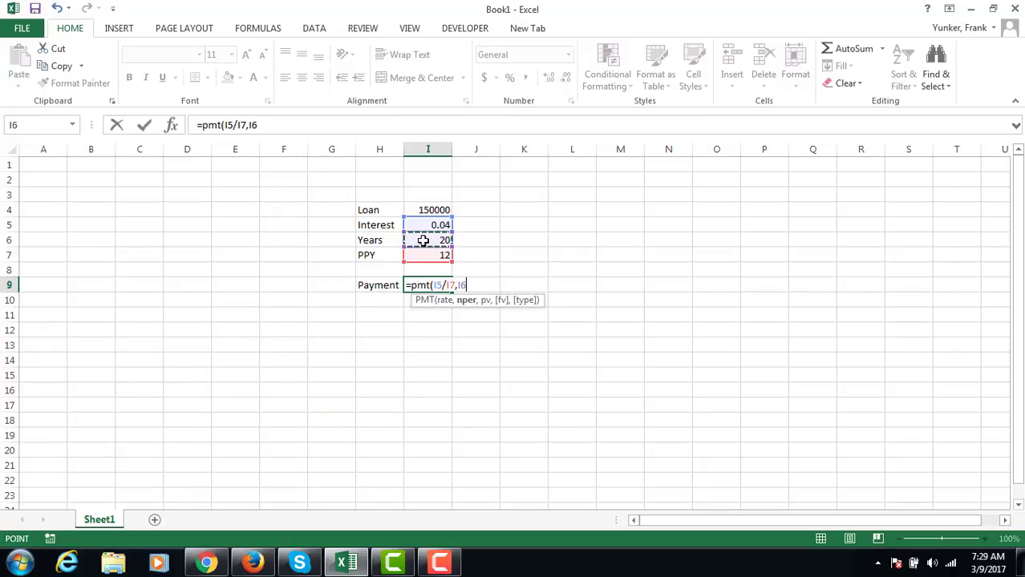
{"action": "type", "text": "*"}
{"action": "left_click", "coordinate": [428, 254]}
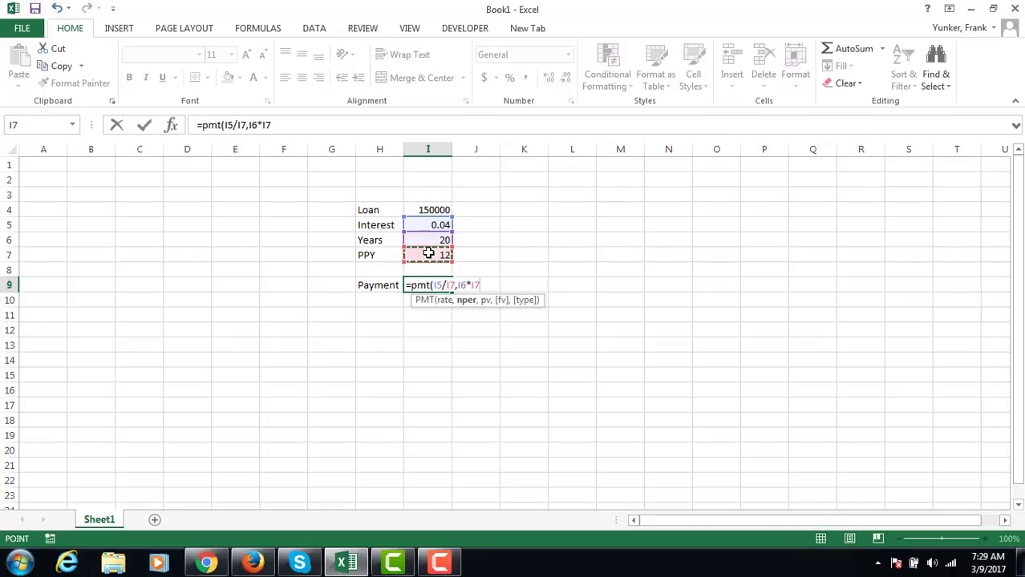
{"action": "type", "text": ","}
{"action": "left_click", "coordinate": [429, 209]}
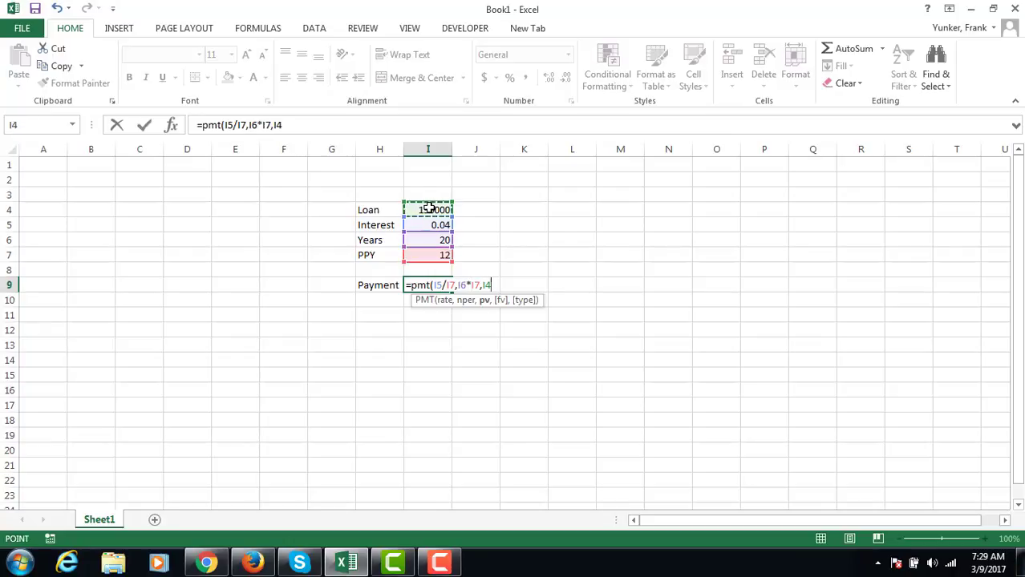
{"action": "key", "text": "Return"}
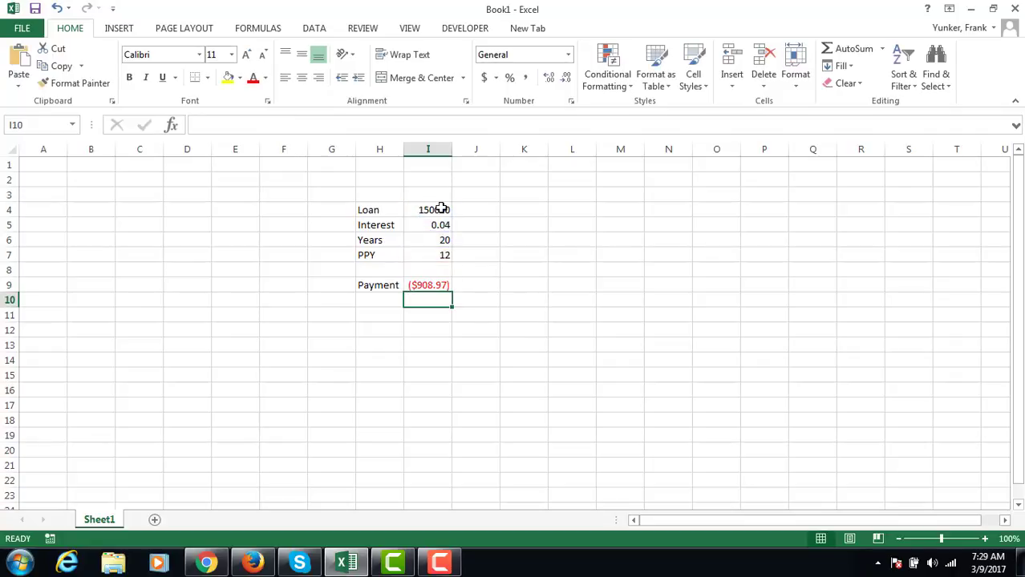
Format the loan in I4 as Accounting with no decimals, showing $ 150,000.
{"action": "left_click", "coordinate": [415, 210]}
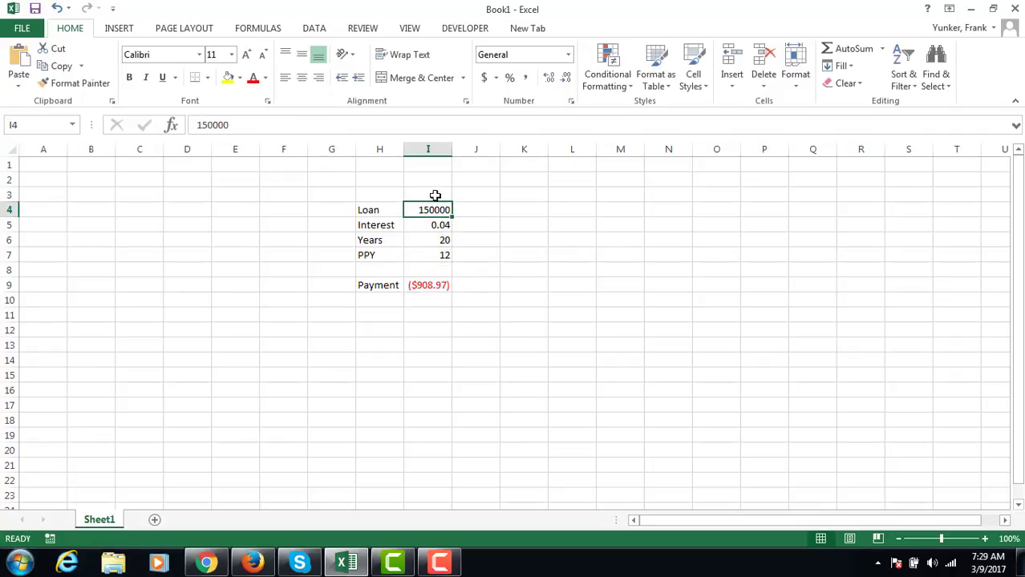
{"action": "left_click", "coordinate": [483, 77]}
{"action": "left_click", "coordinate": [565, 77]}
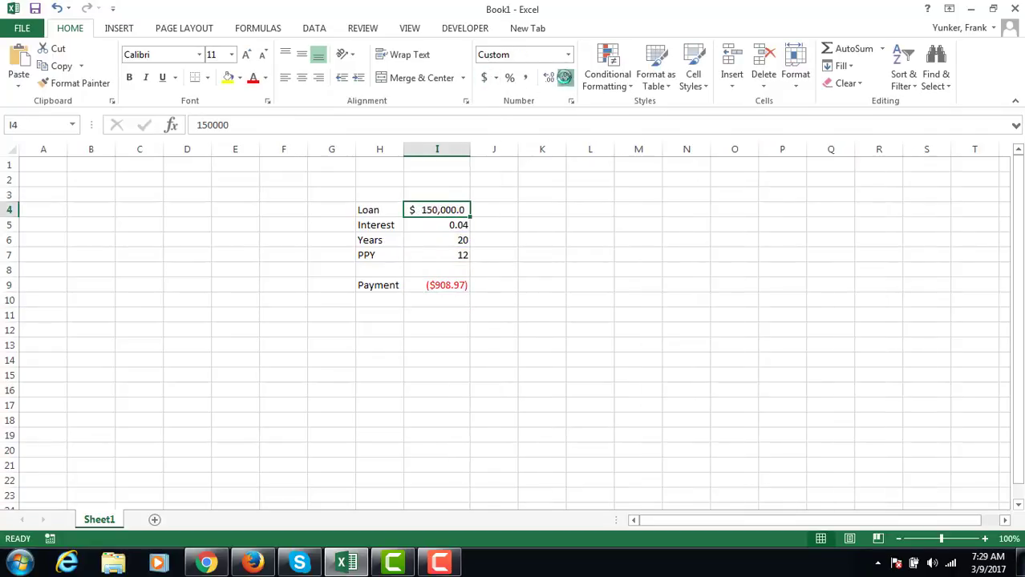
{"action": "left_click", "coordinate": [565, 77]}
Display the interest rate in I5 as a percentage, 4%.
{"action": "left_click", "coordinate": [457, 225]}
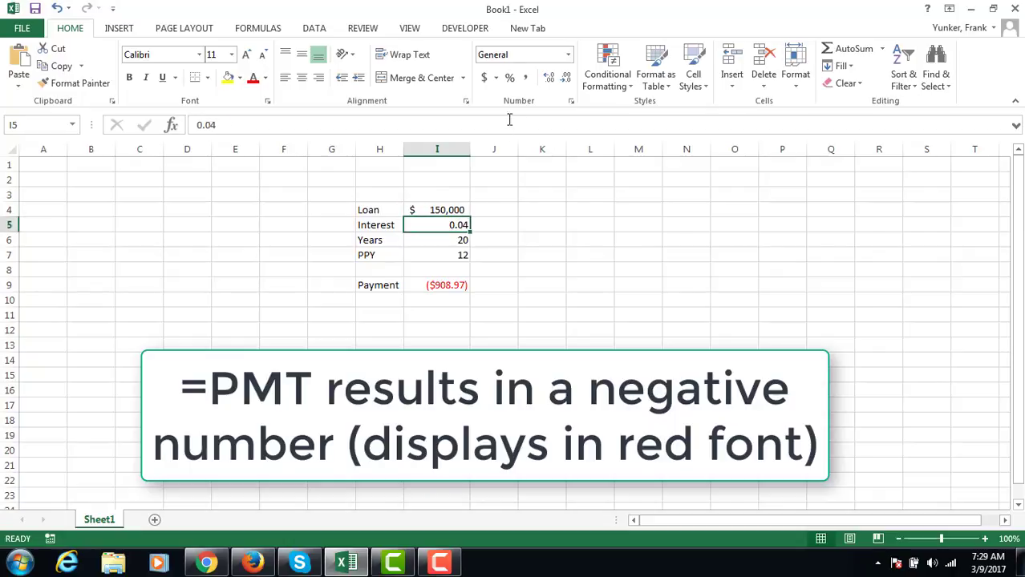
{"action": "left_click", "coordinate": [509, 78]}
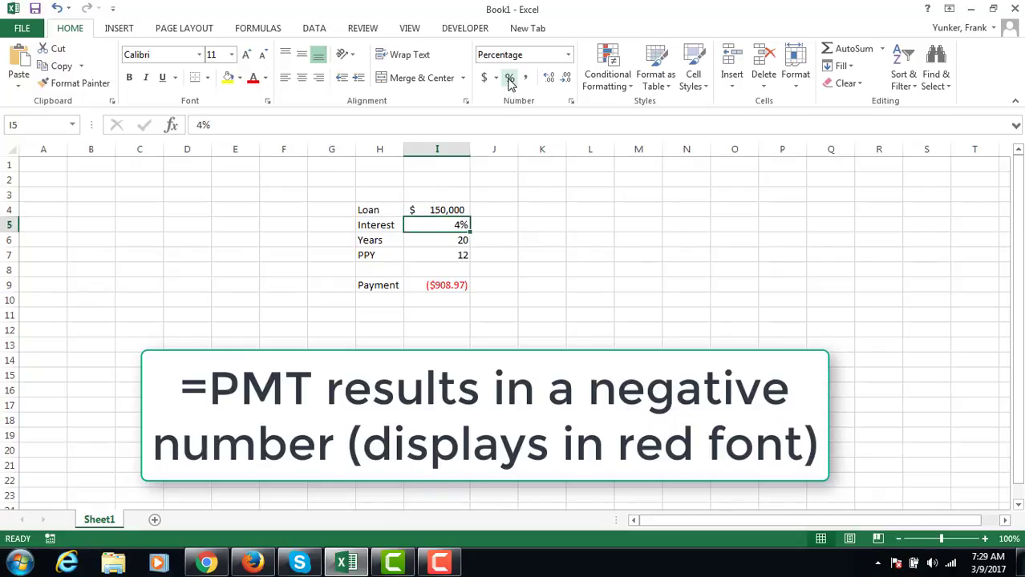
{"action": "left_click", "coordinate": [435, 285]}
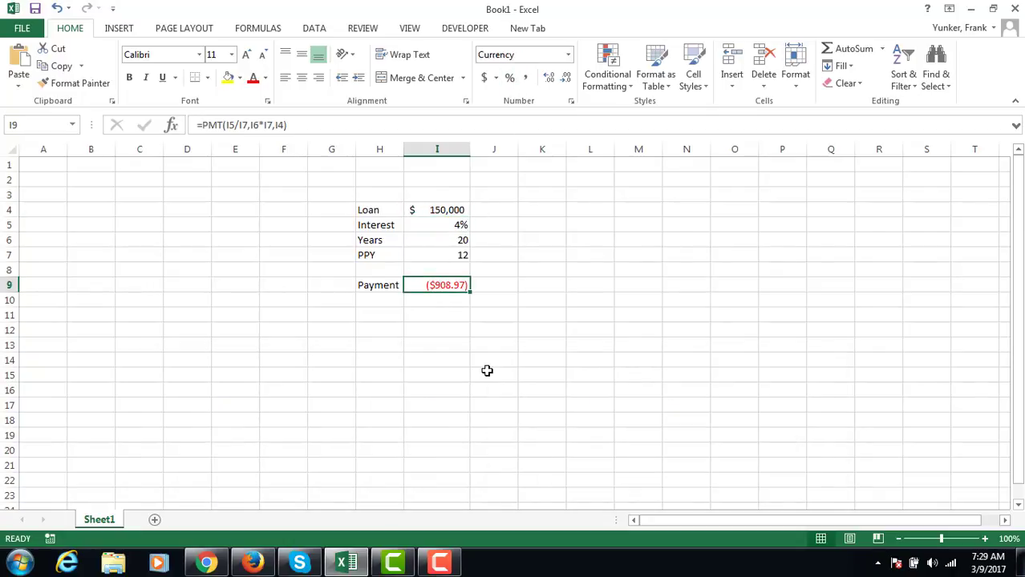
{"action": "left_click", "coordinate": [204, 124]}
Wrap the I9 payment formula in ABS so it shows a positive $908.97.
{"action": "type", "text": "abs"}
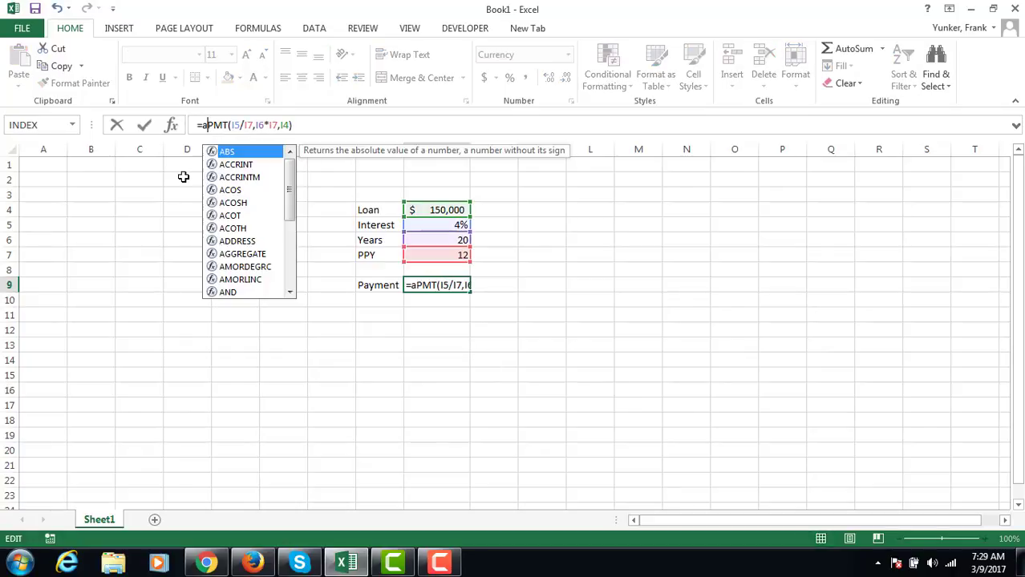
{"action": "type", "text": "("}
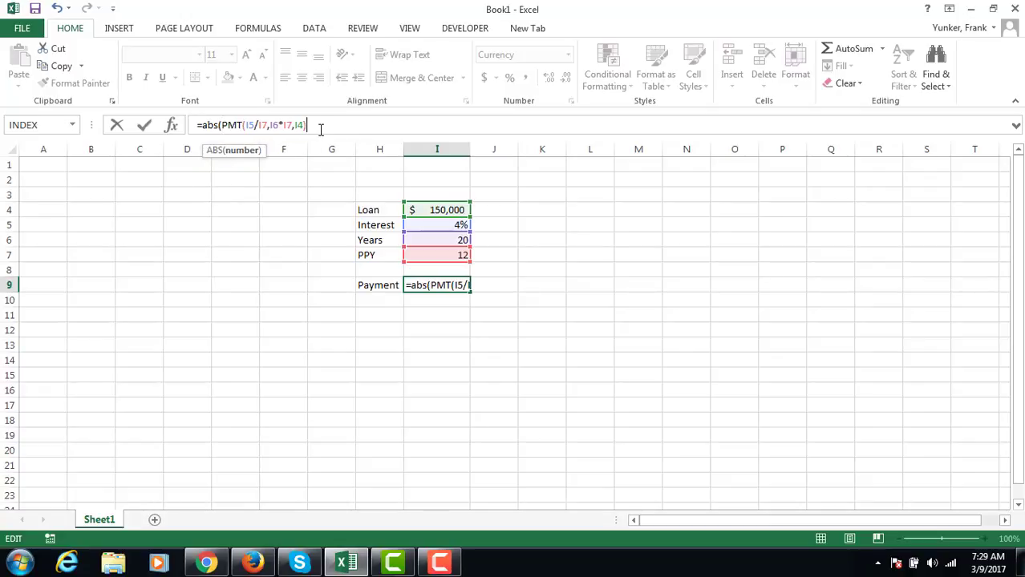
{"action": "type", "text": ")"}
{"action": "key", "text": "Return"}
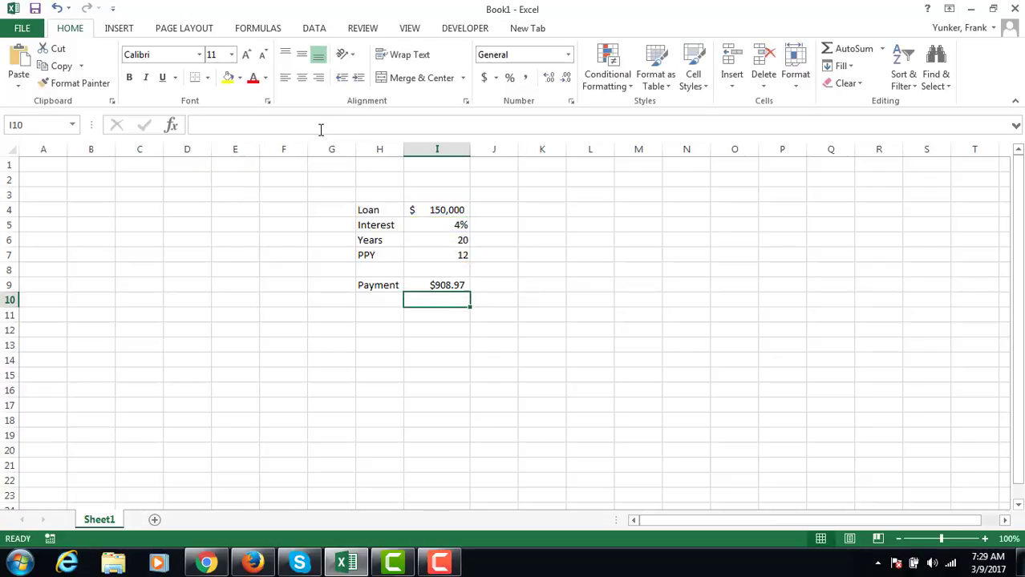
{"action": "key", "text": "Up"}
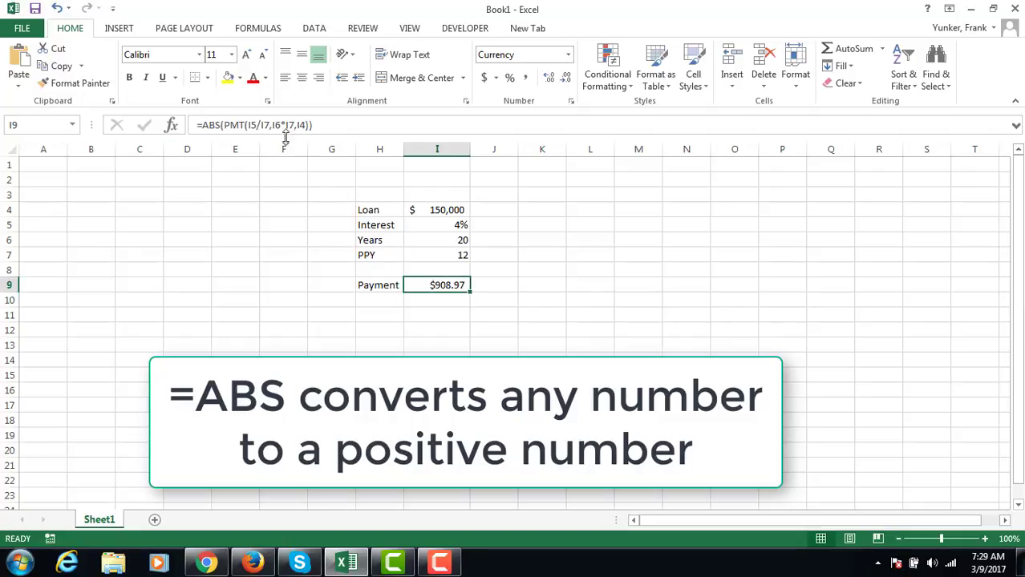
Try fewer and more displayed decimal places on the payment in I9.
{"action": "left_click", "coordinate": [566, 80]}
{"action": "left_click", "coordinate": [567, 80]}
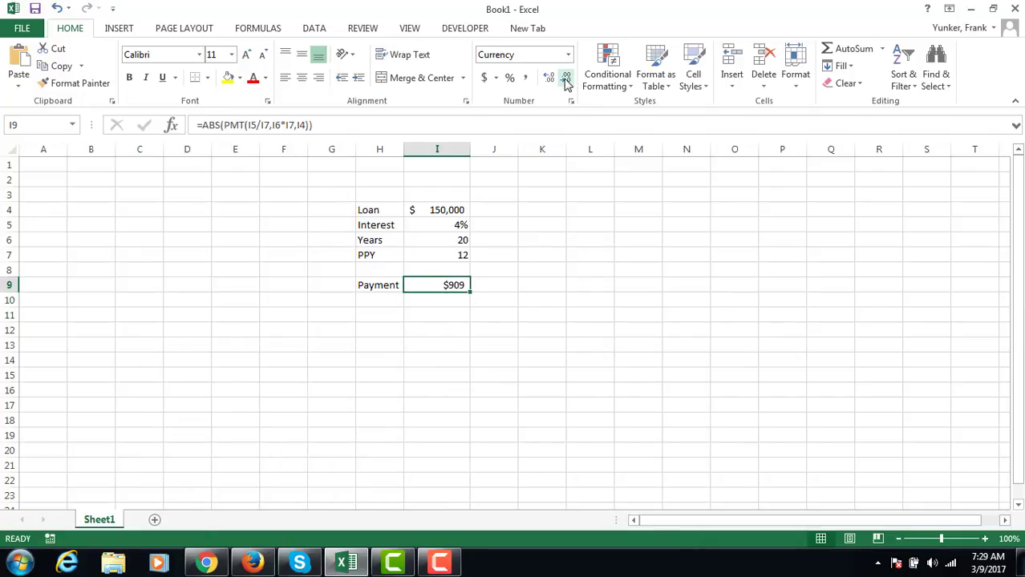
{"action": "left_click", "coordinate": [550, 80]}
{"action": "left_click", "coordinate": [549, 80]}
{"action": "left_click", "coordinate": [549, 81]}
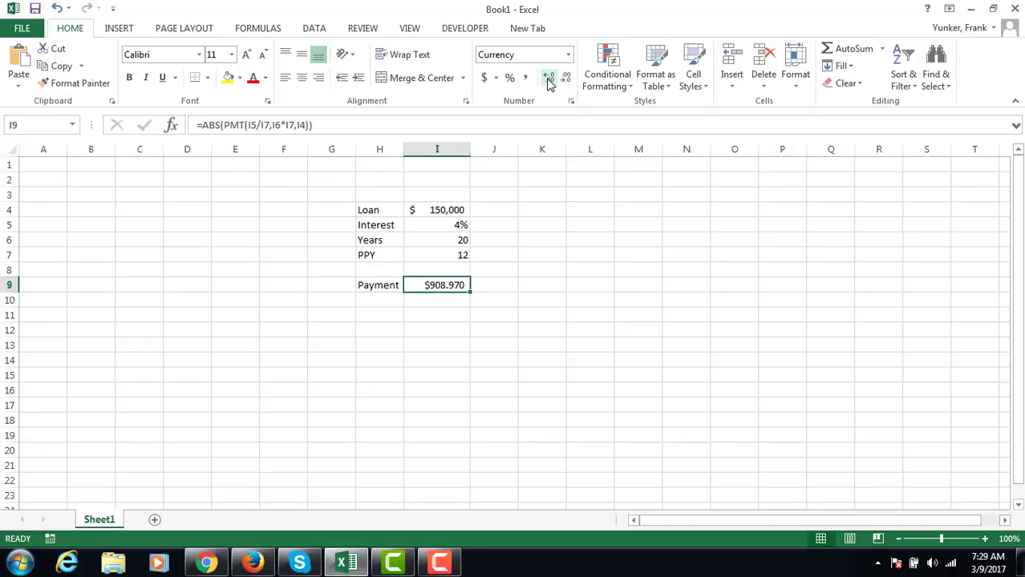
{"action": "left_click", "coordinate": [549, 80]}
Wrap the payment formula in ROUND(...,2) and display it as $908.97 with two decimals.
{"action": "left_click", "coordinate": [199, 125]}
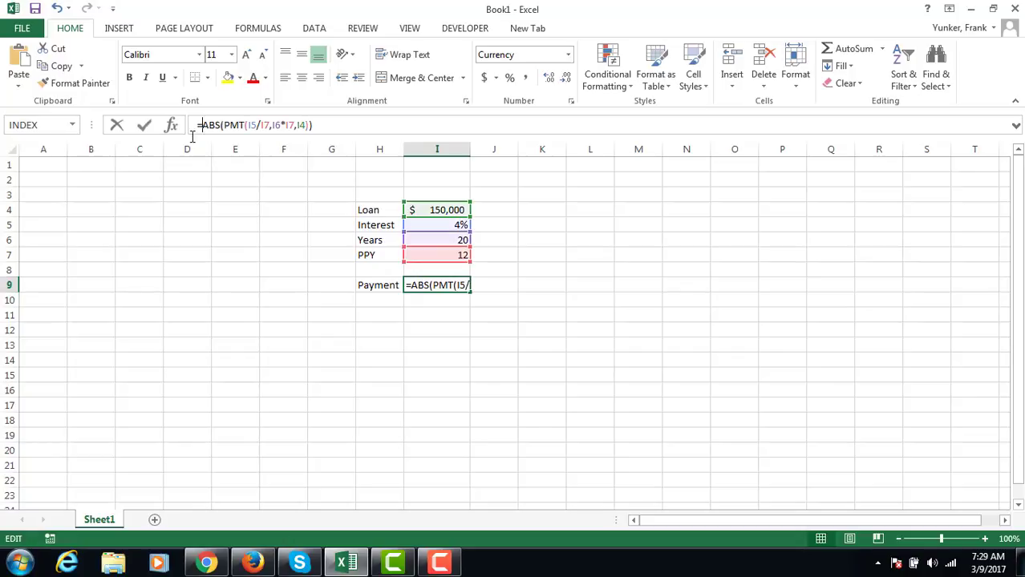
{"action": "type", "text": "round"}
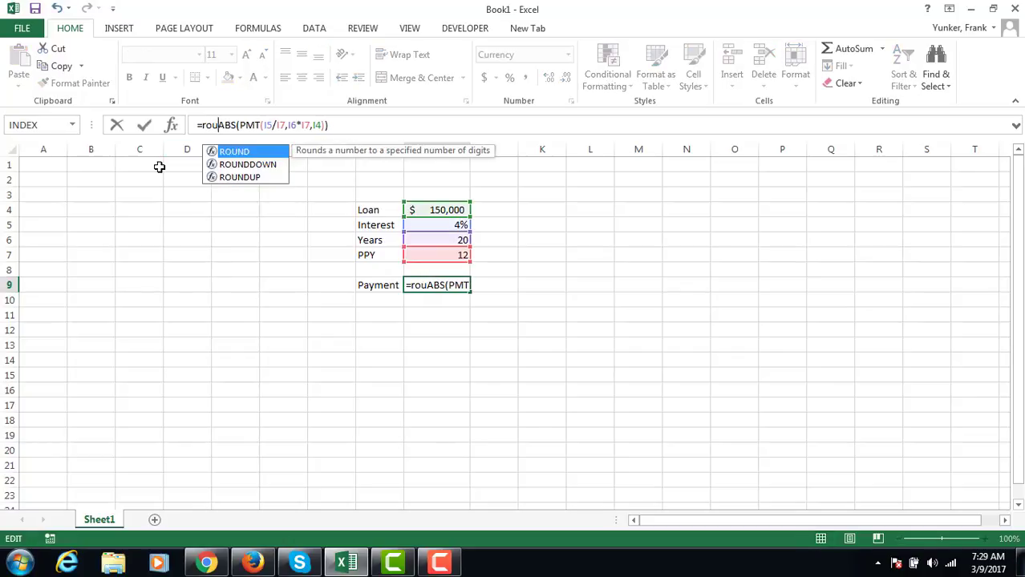
{"action": "type", "text": "("}
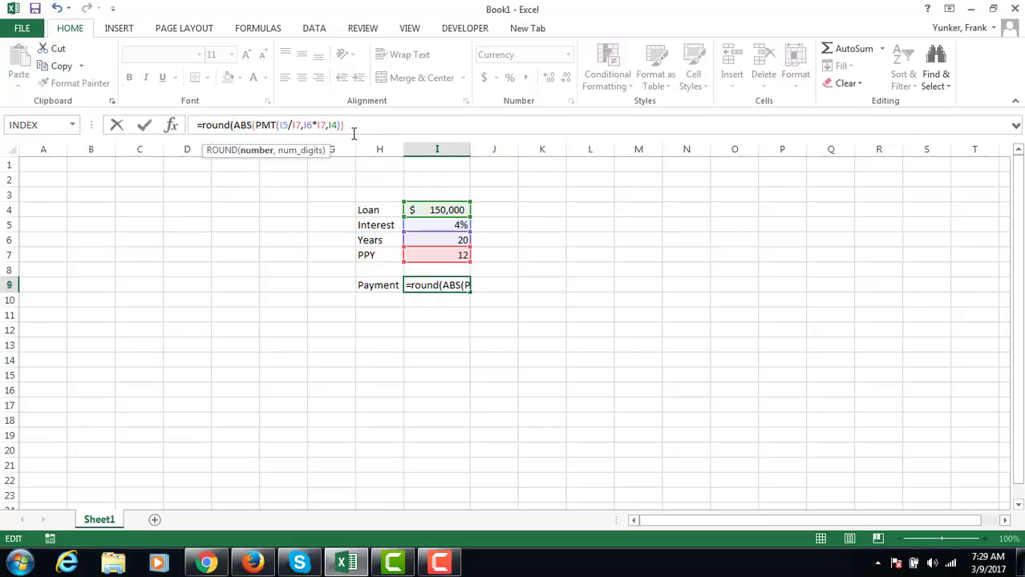
{"action": "type", "text": ",2)"}
{"action": "key", "text": "Return"}
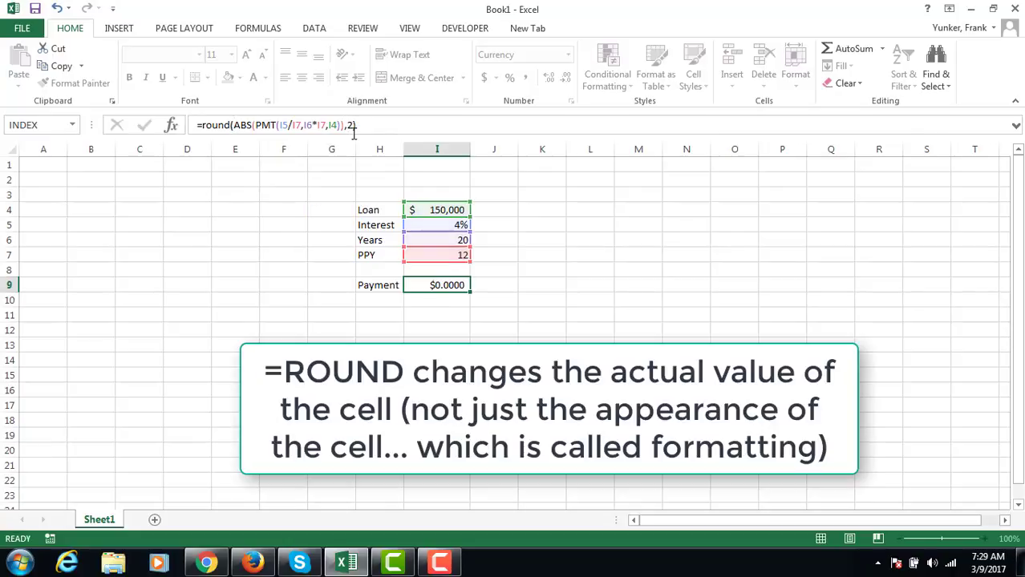
{"action": "left_click", "coordinate": [446, 286]}
{"action": "left_click", "coordinate": [566, 77]}
{"action": "left_click", "coordinate": [566, 77]}
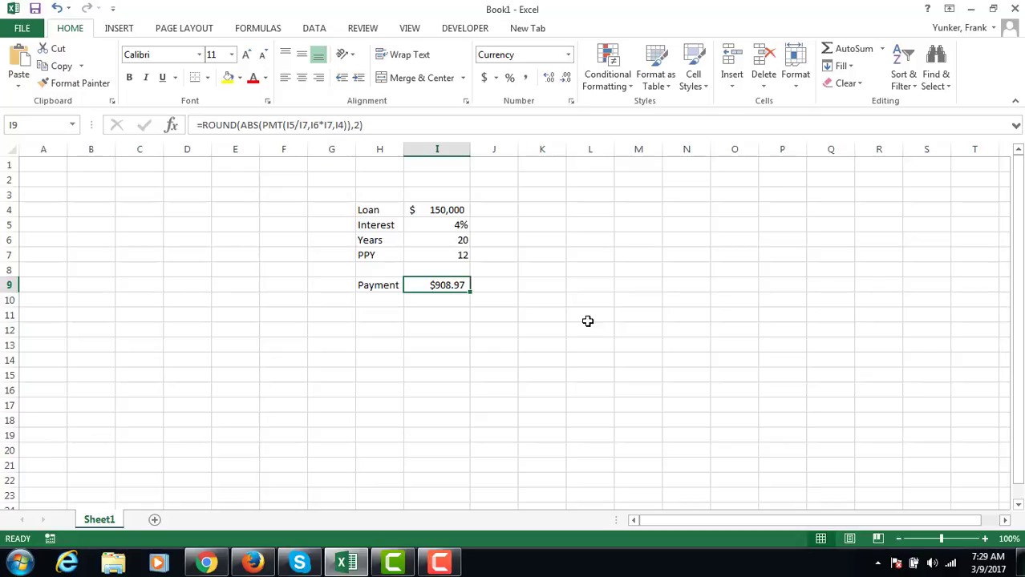
{"action": "left_click", "coordinate": [452, 240]}
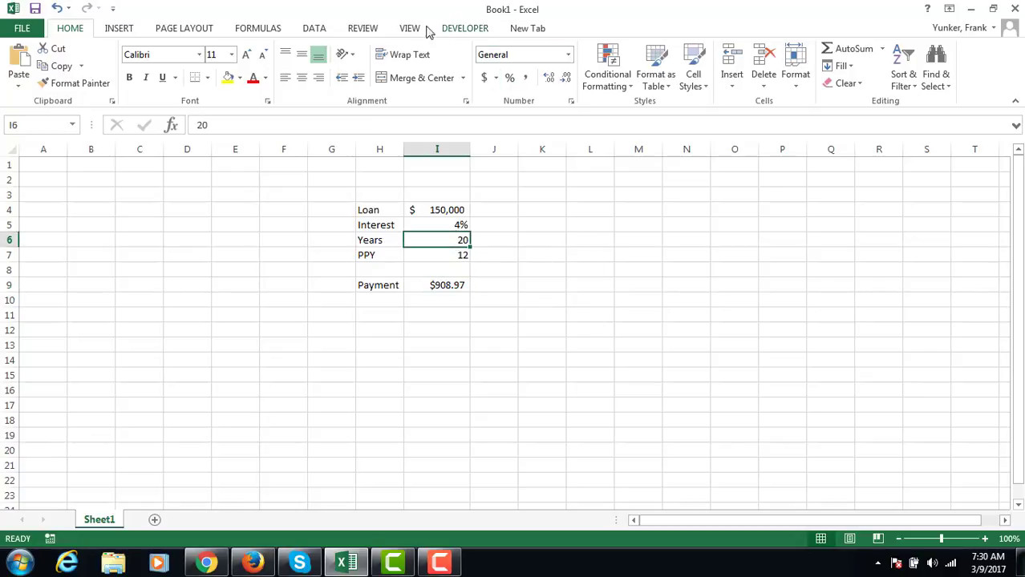
Add a ThirtyYears scenario in Scenario Manager that sets Years cell I6 to 30.
{"action": "left_click", "coordinate": [323, 30]}
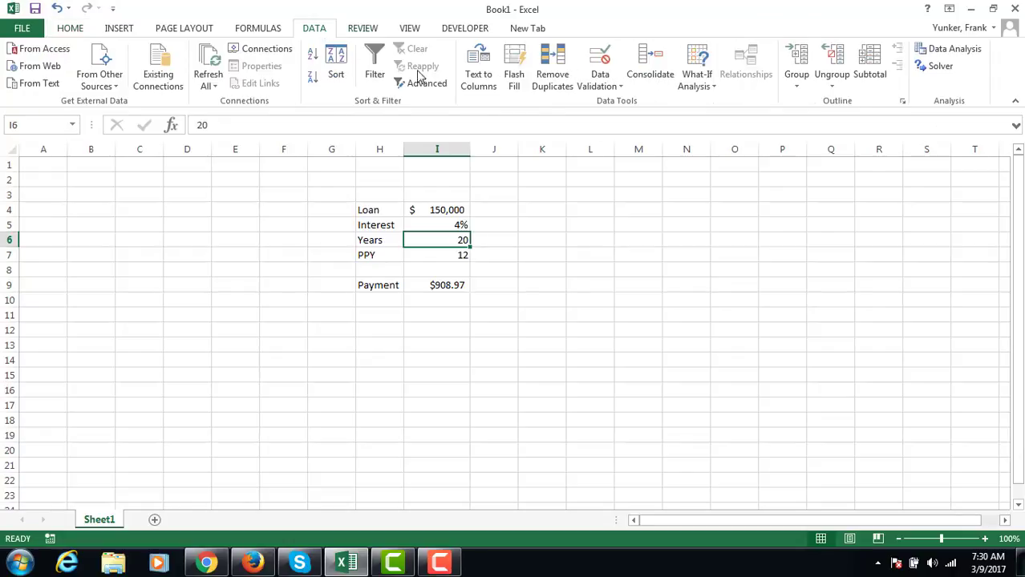
{"action": "left_click", "coordinate": [710, 87]}
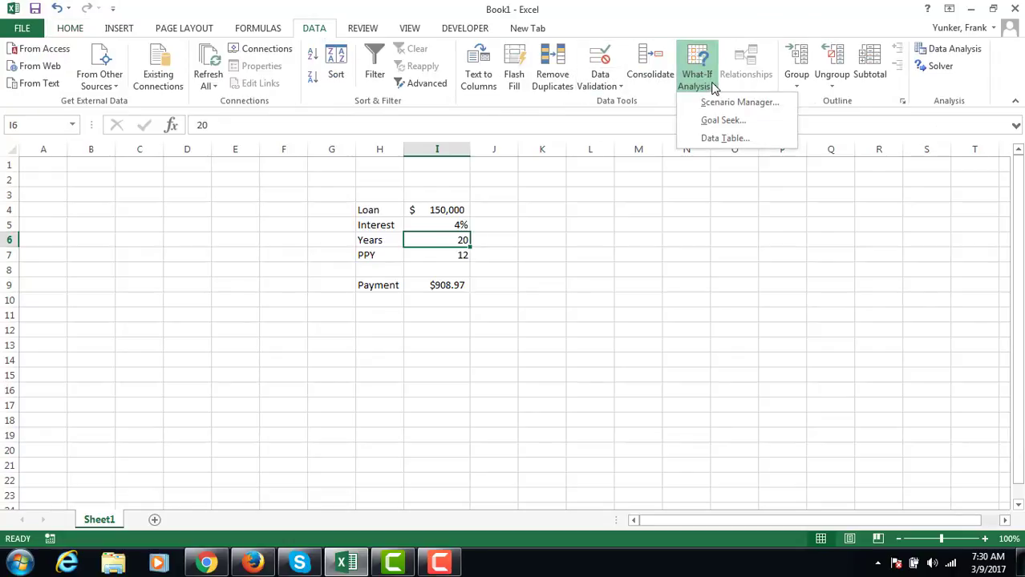
{"action": "left_click", "coordinate": [724, 104]}
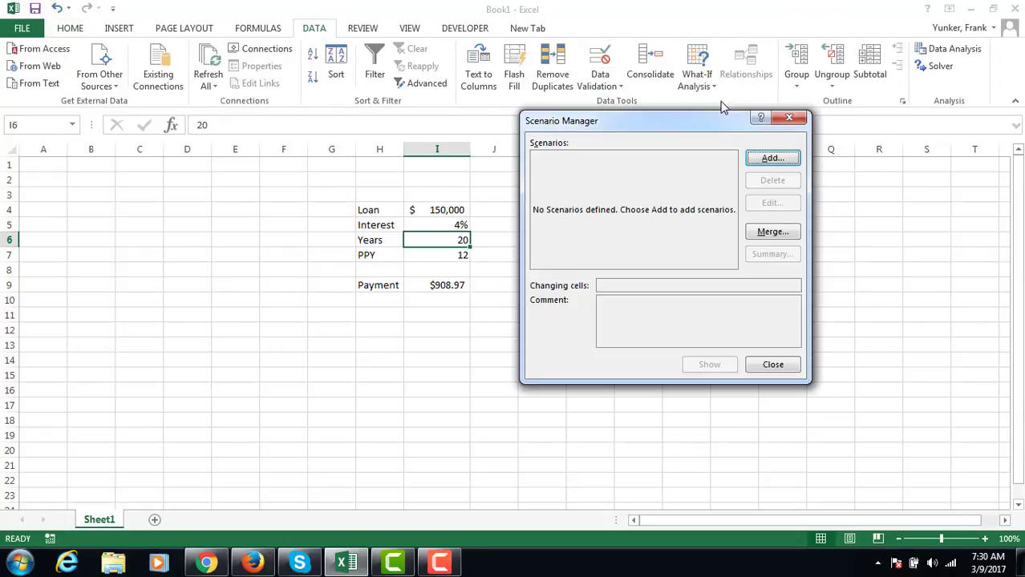
{"action": "left_click_drag", "start_coordinate": [664, 127], "coordinate": [695, 176]}
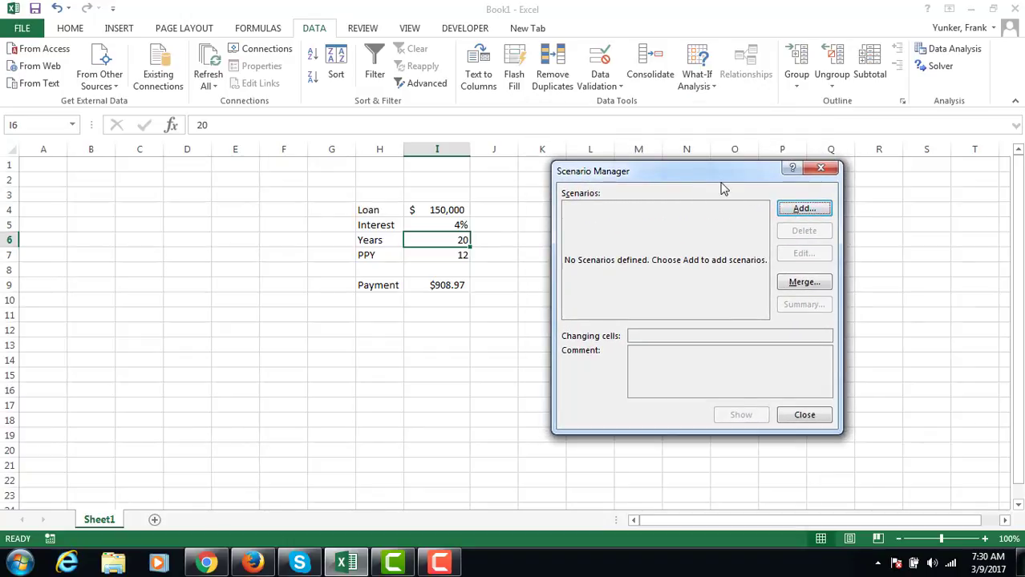
{"action": "left_click", "coordinate": [802, 210]}
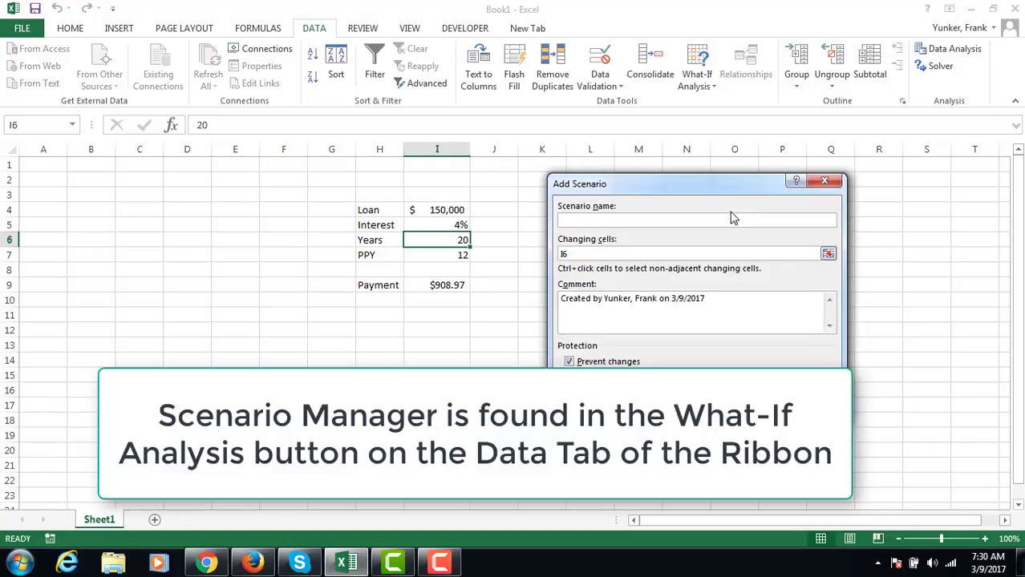
{"action": "type", "text": "Thir"}
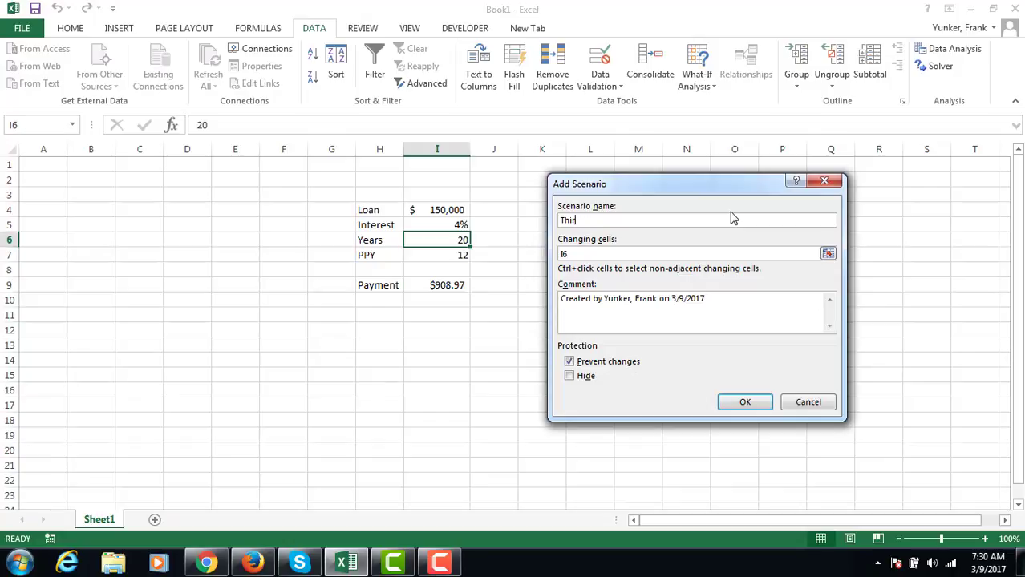
{"action": "type", "text": "thtyYears"}
{"action": "left_click", "coordinate": [828, 255]}
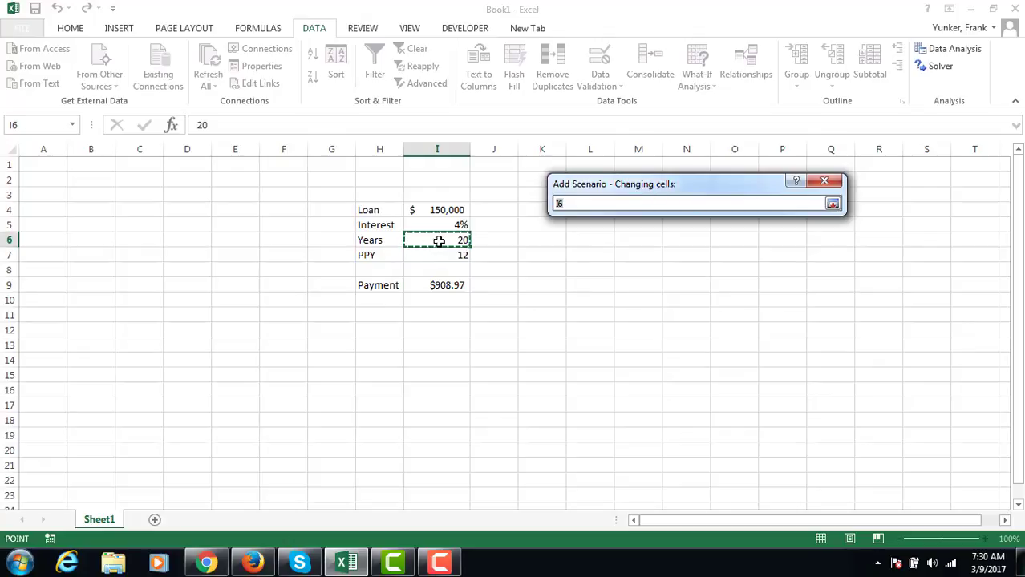
{"action": "left_click", "coordinate": [830, 203]}
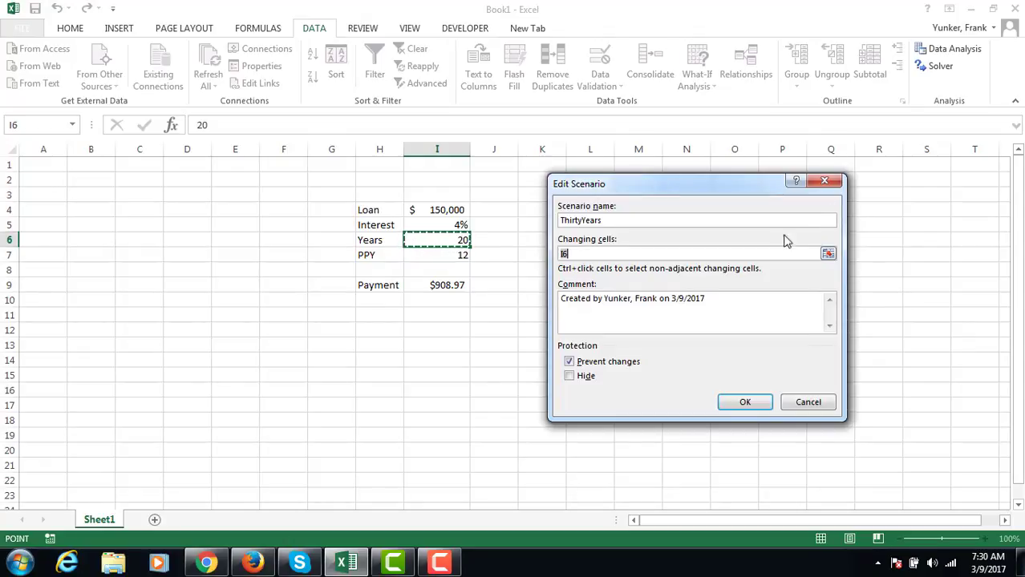
{"action": "left_click", "coordinate": [743, 405]}
{"action": "left_click", "coordinate": [700, 293]}
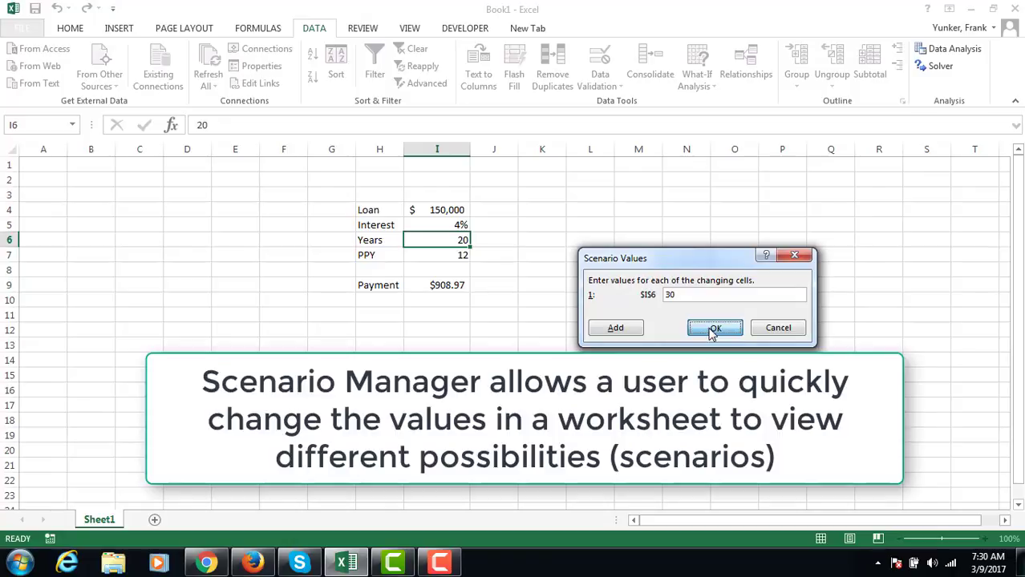
{"action": "left_click", "coordinate": [711, 329]}
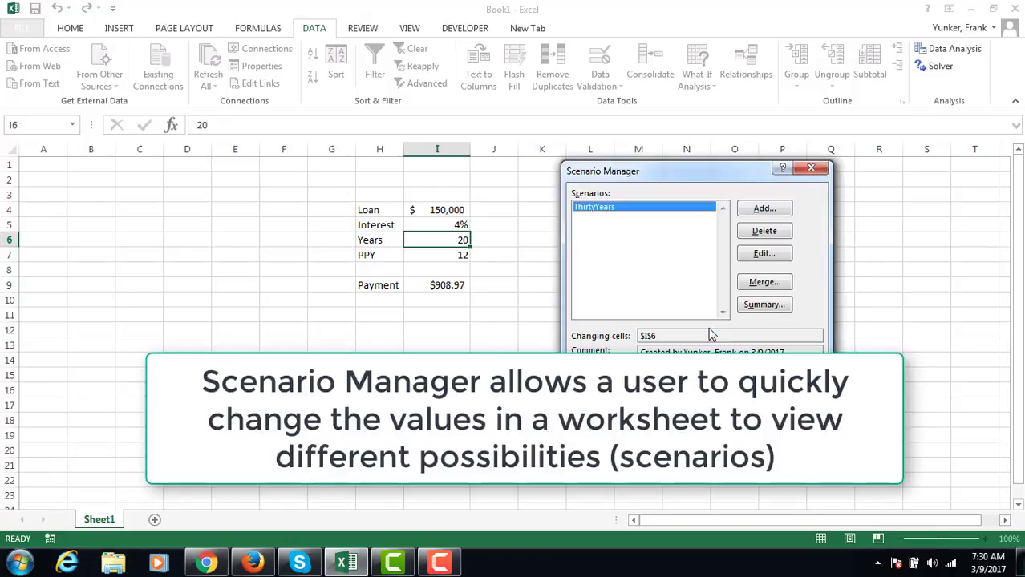
Add a FifteenYears scenario setting I6 to 15.
{"action": "left_click", "coordinate": [762, 209]}
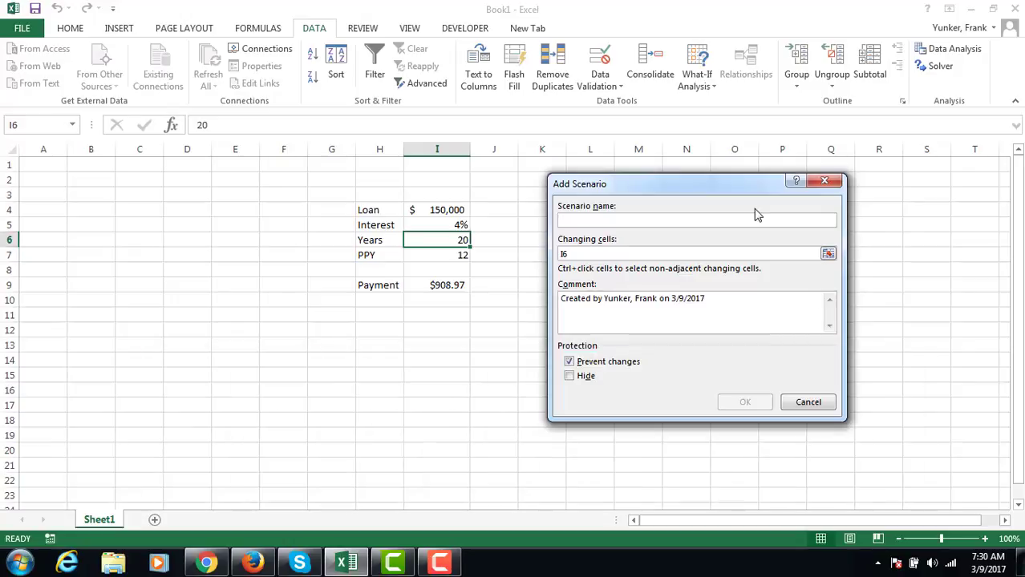
{"action": "type", "text": "Fif"}
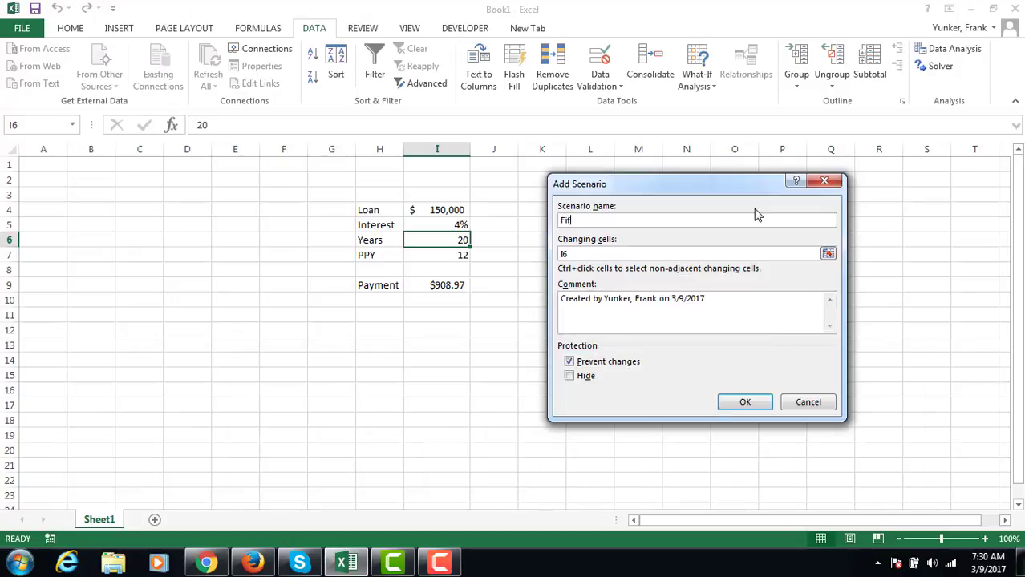
{"action": "type", "text": "teenYears"}
{"action": "left_click", "coordinate": [745, 402]}
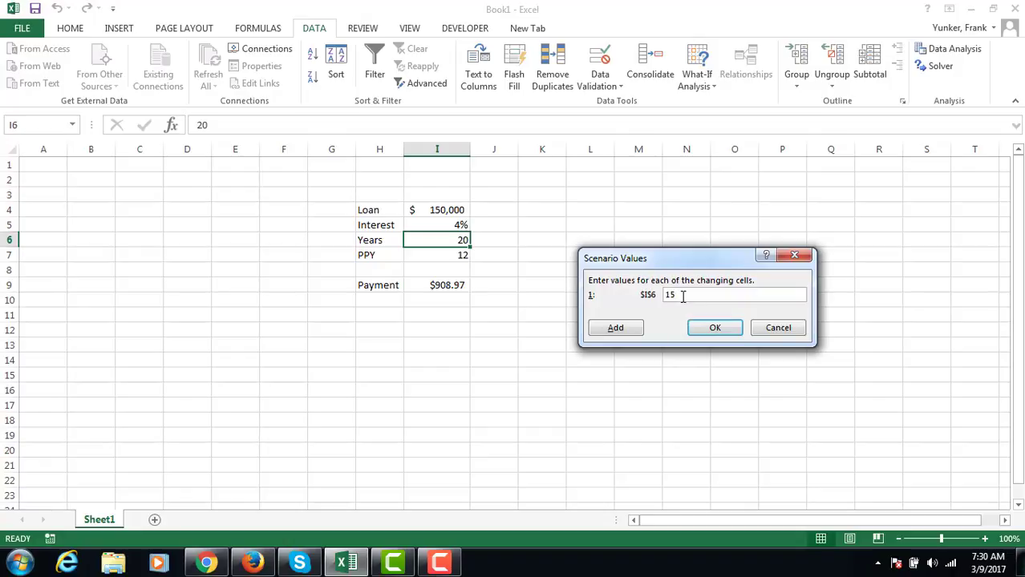
{"action": "left_click", "coordinate": [721, 328]}
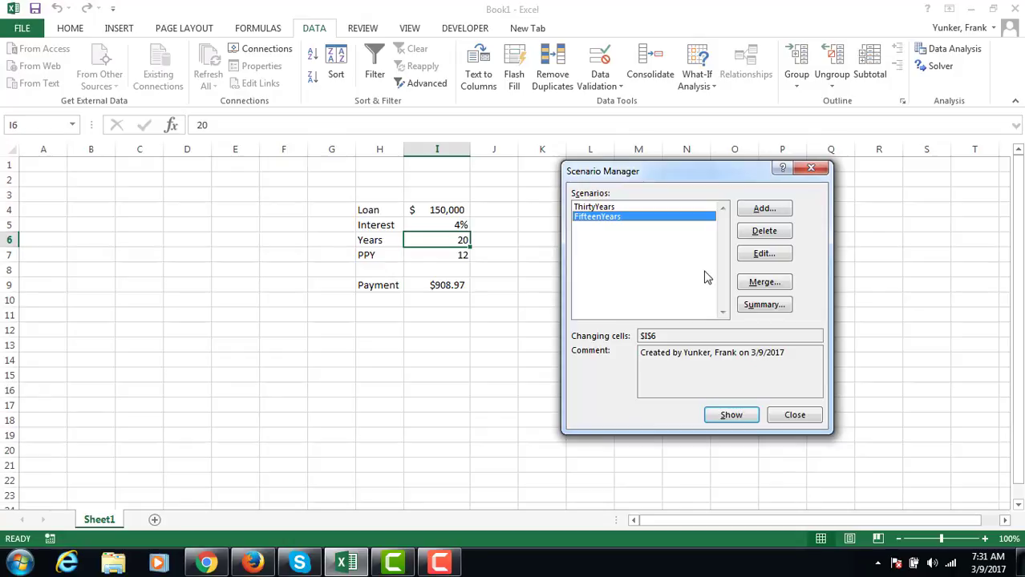
Add a TwentyYears scenario setting I6 to 20.
{"action": "left_click", "coordinate": [755, 212]}
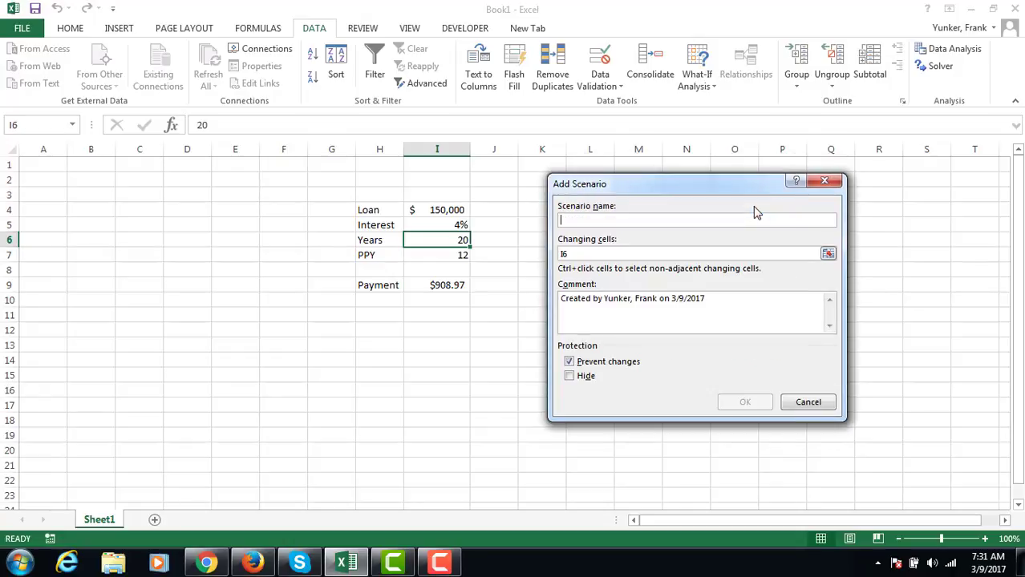
{"action": "type", "text": "Twenty"}
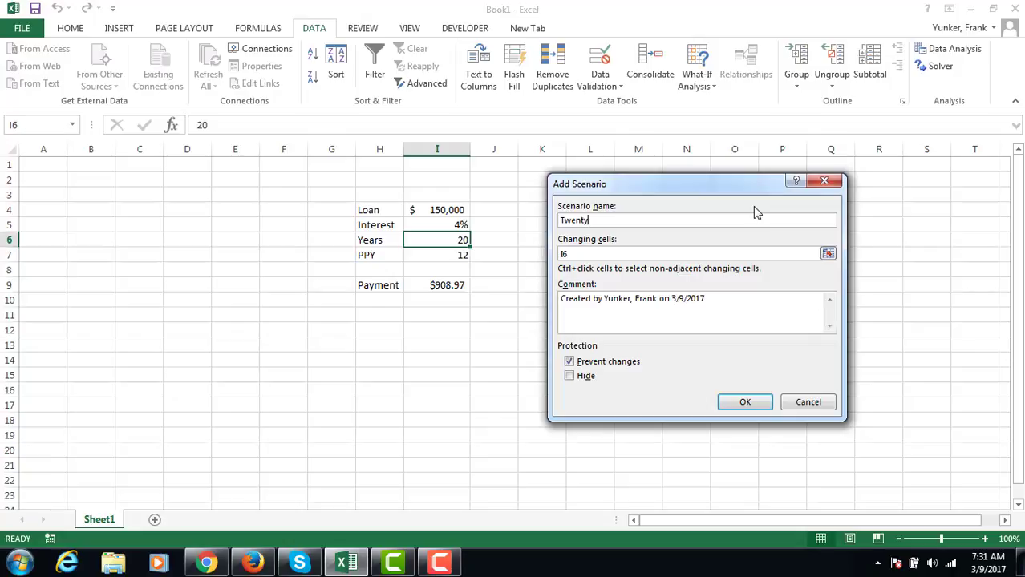
{"action": "type", "text": "Years"}
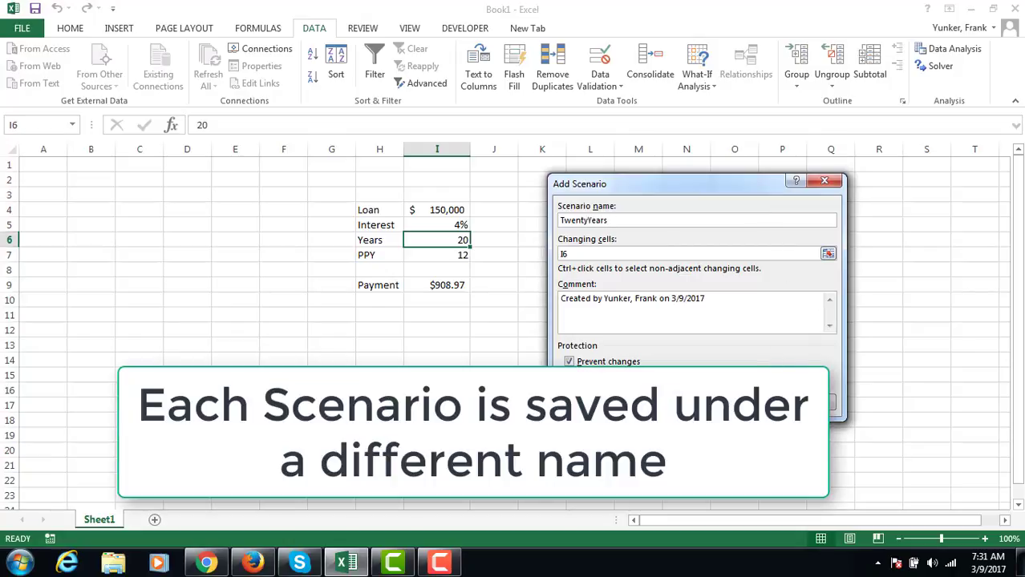
{"action": "key", "text": "Return"}
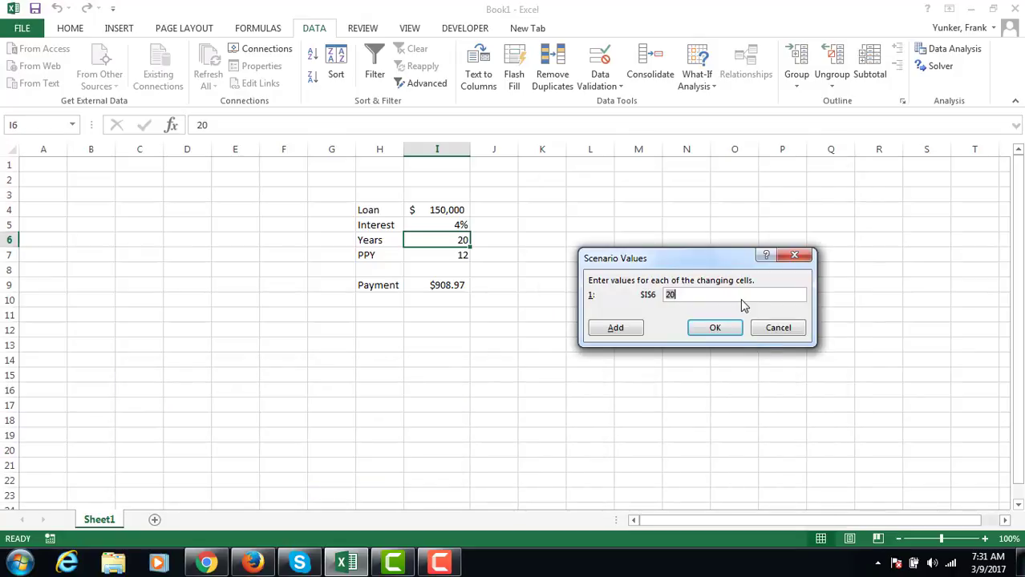
{"action": "key", "text": "BackSpace"}
{"action": "type", "text": "0"}
{"action": "left_click", "coordinate": [718, 329]}
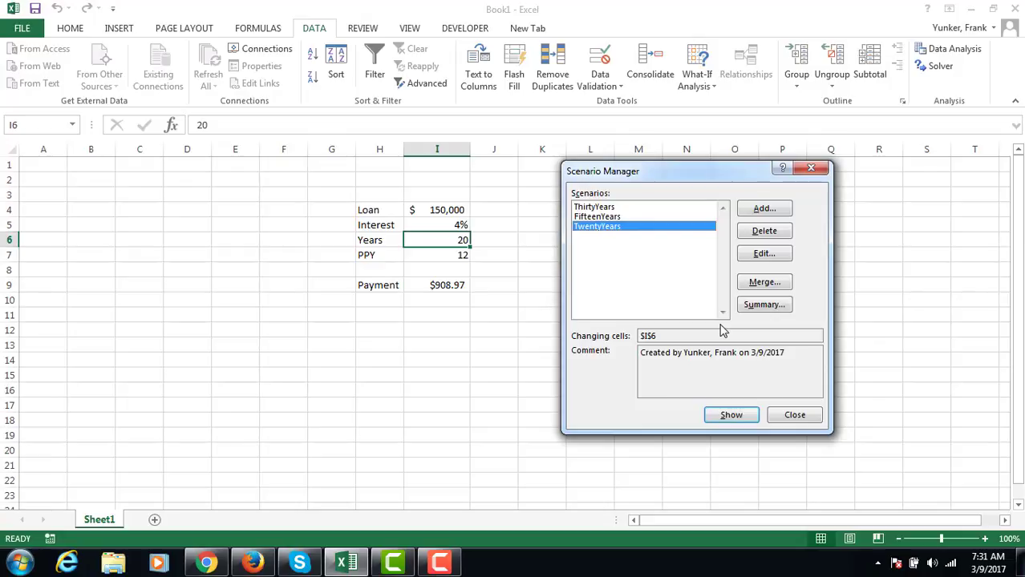
Add a FifteenBiWeekly scenario changing I6 and I7 to 15 years and 26 payments per year.
{"action": "left_click", "coordinate": [764, 209]}
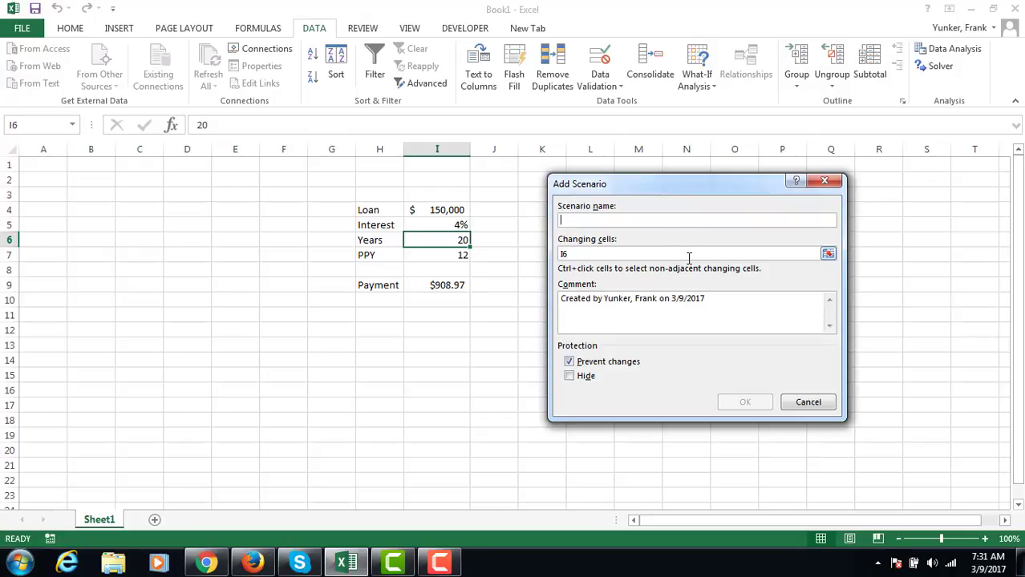
{"action": "type", "text": "Fi"}
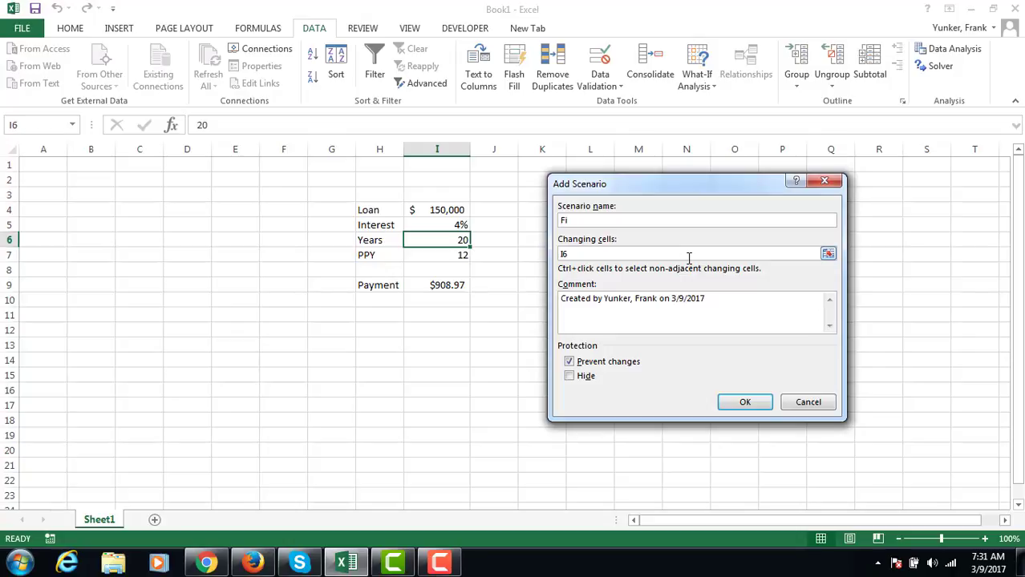
{"action": "type", "text": "t"}
{"action": "key", "text": "BackSpace"}
{"action": "type", "text": "fteenBiWeekly"}
{"action": "left_click", "coordinate": [672, 254]}
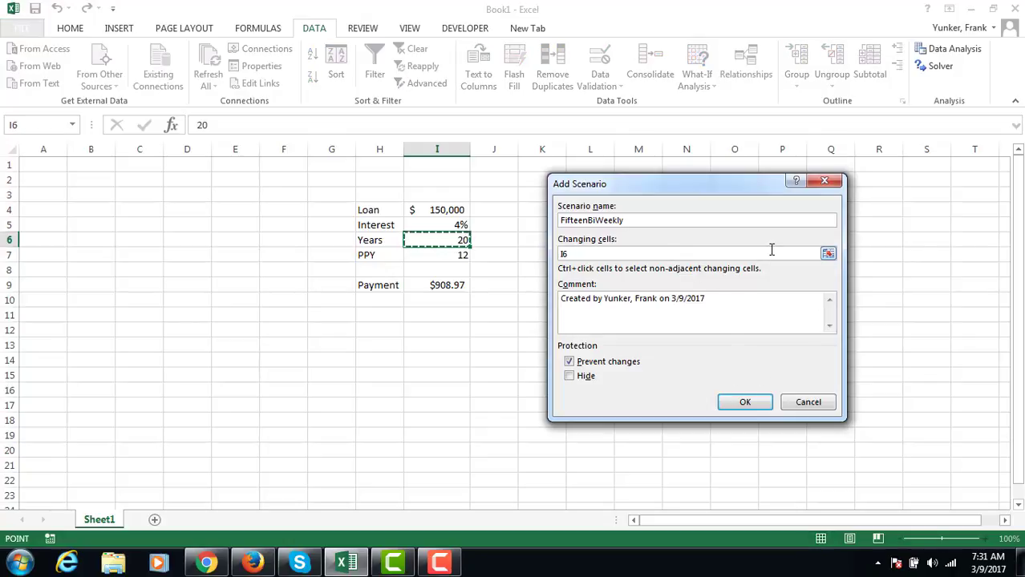
{"action": "left_click", "coordinate": [436, 254], "text": "ctrl"}
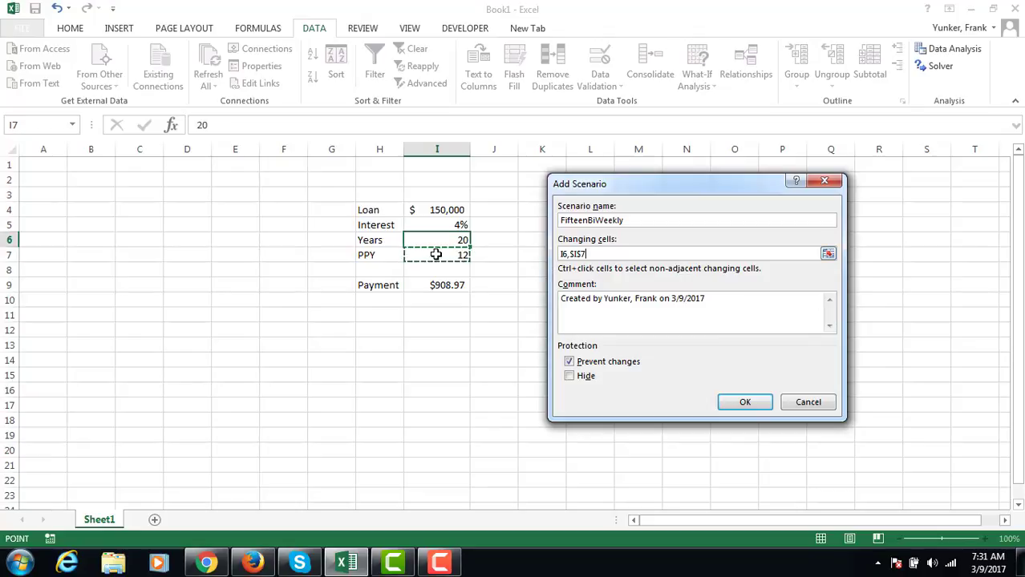
{"action": "left_click", "coordinate": [743, 403]}
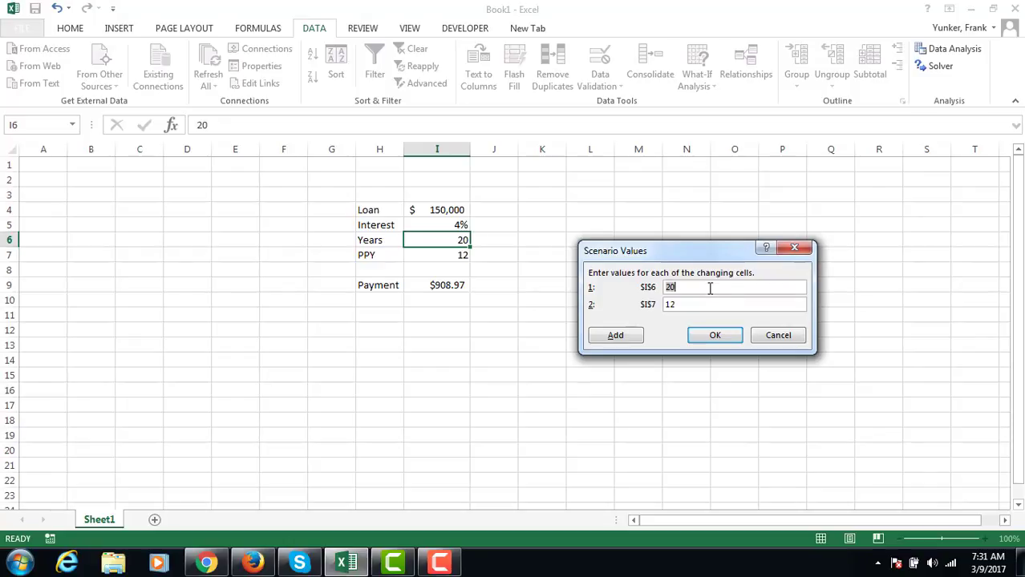
{"action": "type", "text": "15"}
{"action": "key", "text": "Tab"}
{"action": "type", "text": "26"}
{"action": "left_click", "coordinate": [702, 340]}
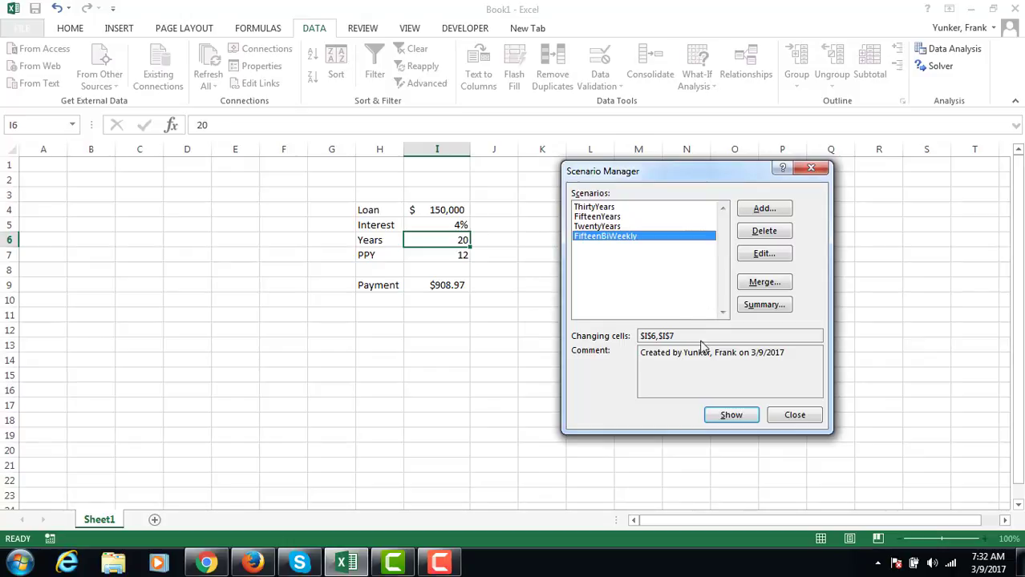
Show ThirtyYears, FifteenYears, then FifteenBiWeekly, ending at 15 years, 26 PPY, $511.76 payment.
{"action": "left_click", "coordinate": [591, 207]}
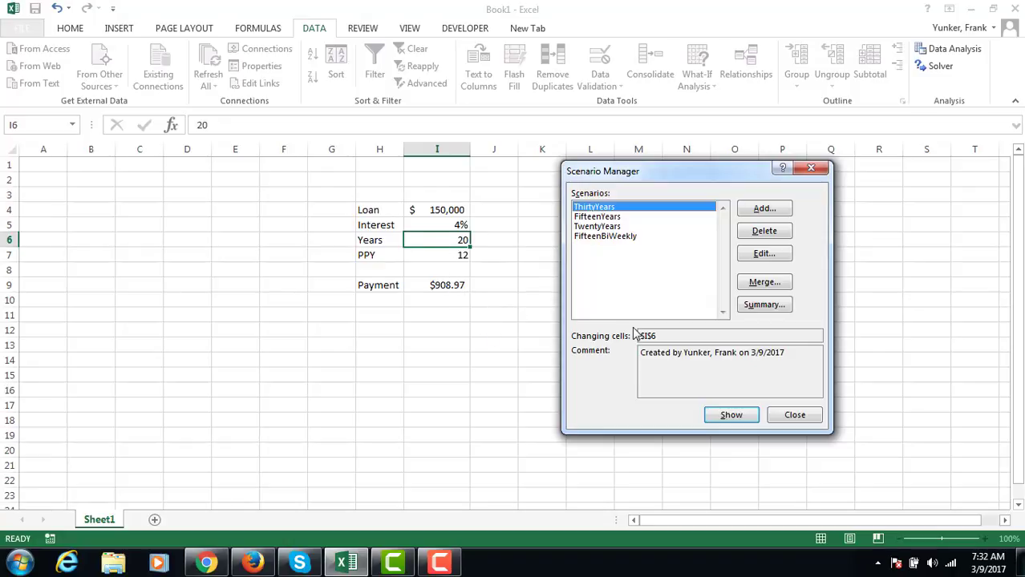
{"action": "left_click", "coordinate": [724, 417]}
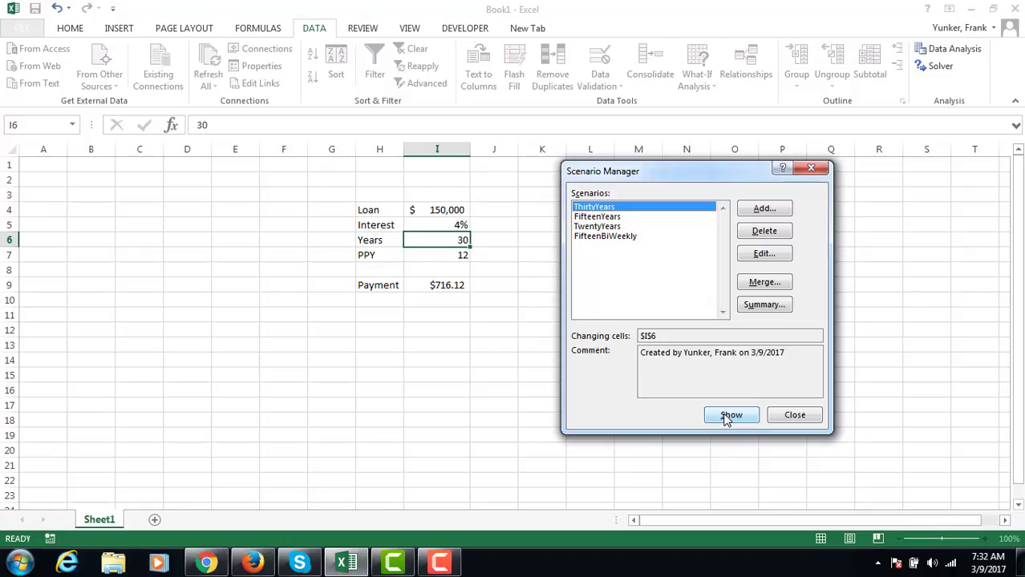
{"action": "left_click", "coordinate": [584, 216]}
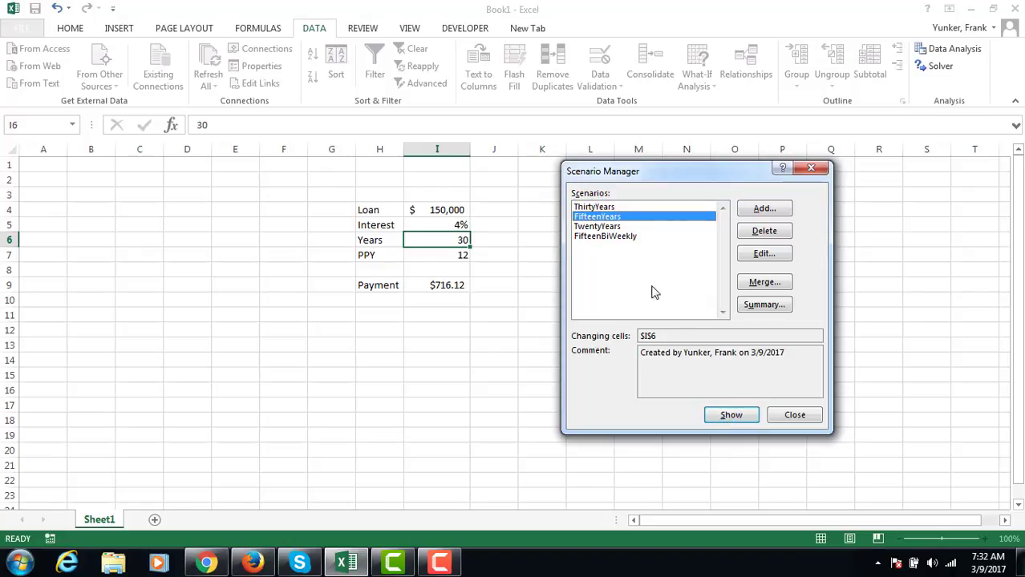
{"action": "left_click", "coordinate": [724, 415]}
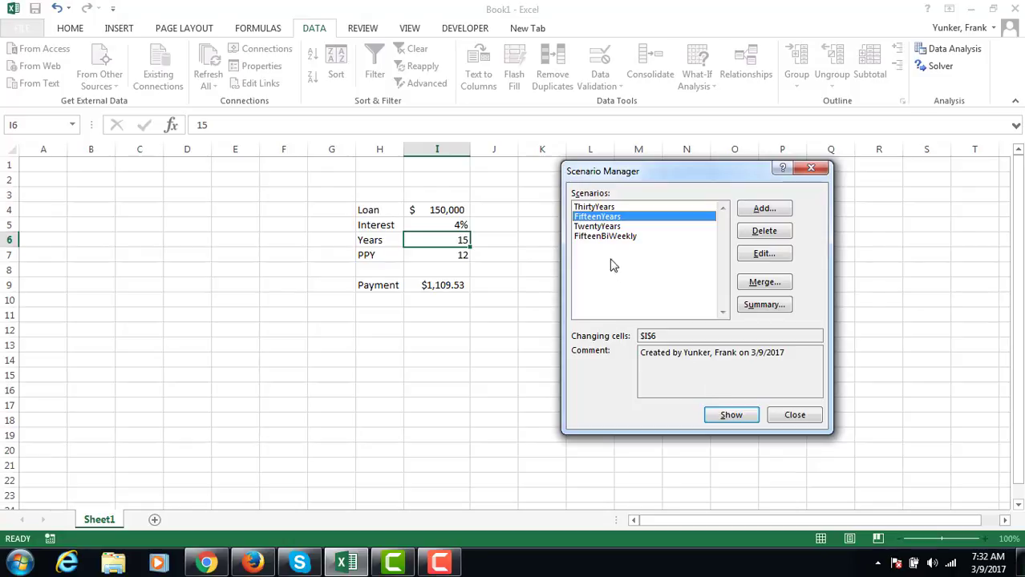
{"action": "left_click", "coordinate": [595, 237]}
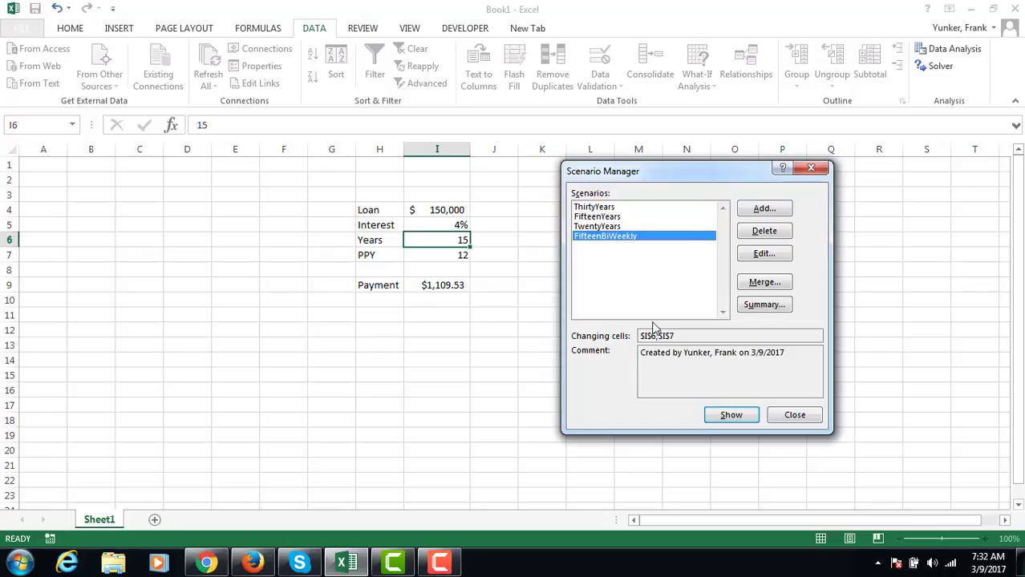
{"action": "left_click", "coordinate": [726, 416]}
Close Scenario Manager and choose the 315notes folder under mynotes as the save location.
{"action": "left_click", "coordinate": [790, 418]}
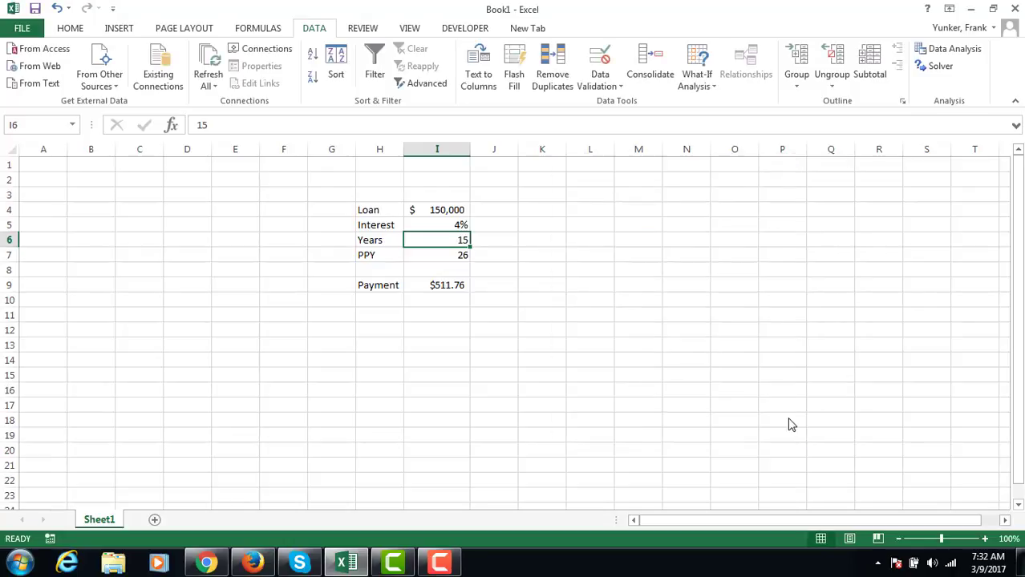
{"action": "left_click", "coordinate": [35, 9]}
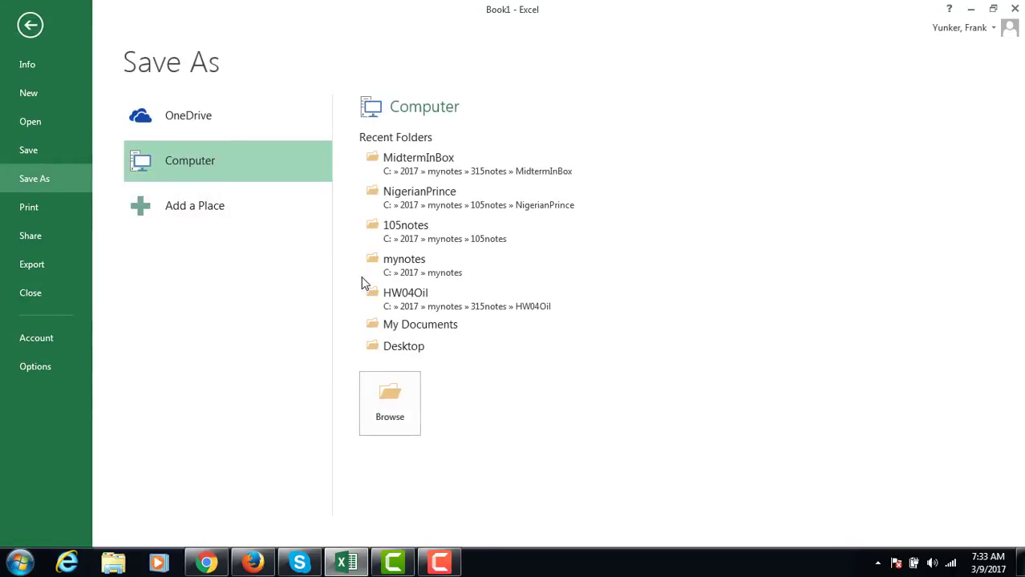
{"action": "left_click", "coordinate": [398, 267]}
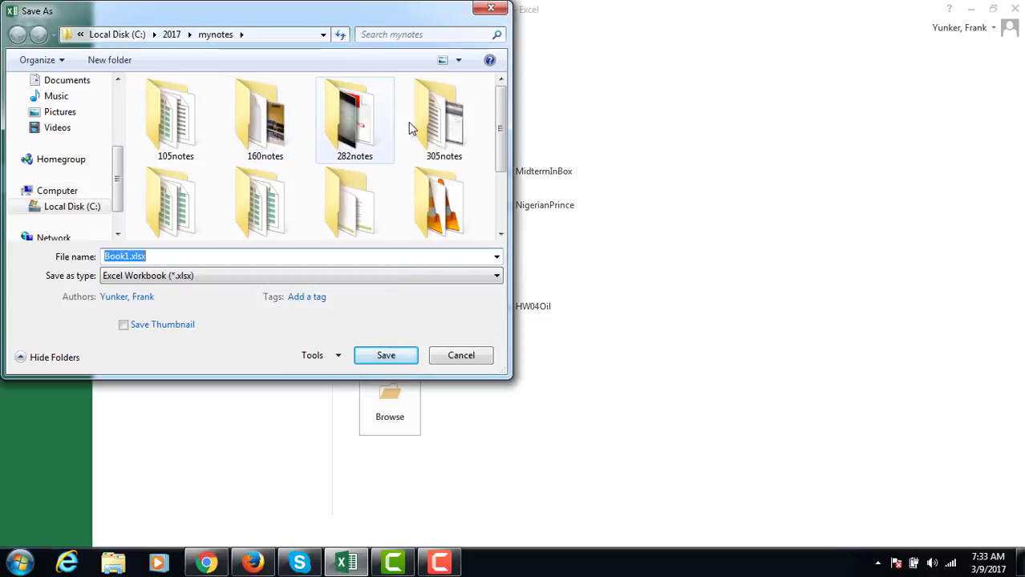
{"action": "double_click", "coordinate": [164, 196]}
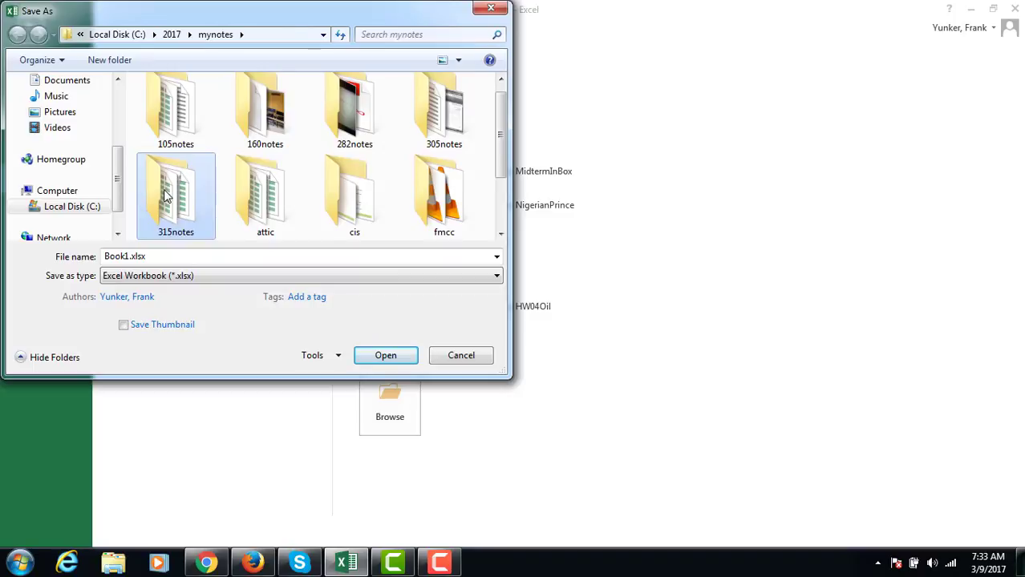
Save the workbook as MortgageScenario.xlsx.
{"action": "left_click", "coordinate": [130, 256]}
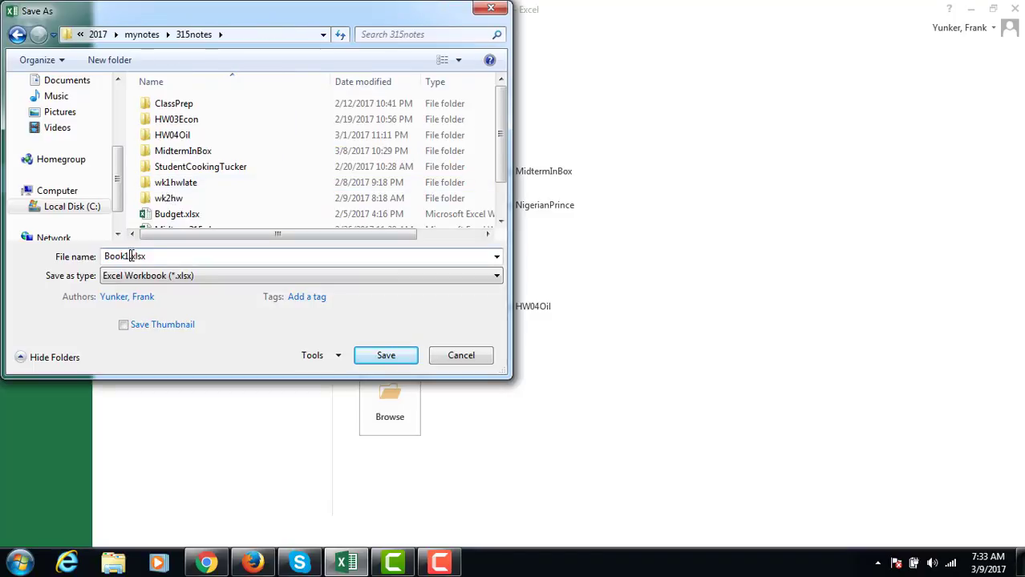
{"action": "key", "text": "BackSpace"}
{"action": "key", "text": "BackSpace"}
{"action": "key", "text": "BackSpace"}
{"action": "key", "text": "BackSpace"}
{"action": "key", "text": "BackSpace"}
{"action": "type", "text": "Mortgage"}
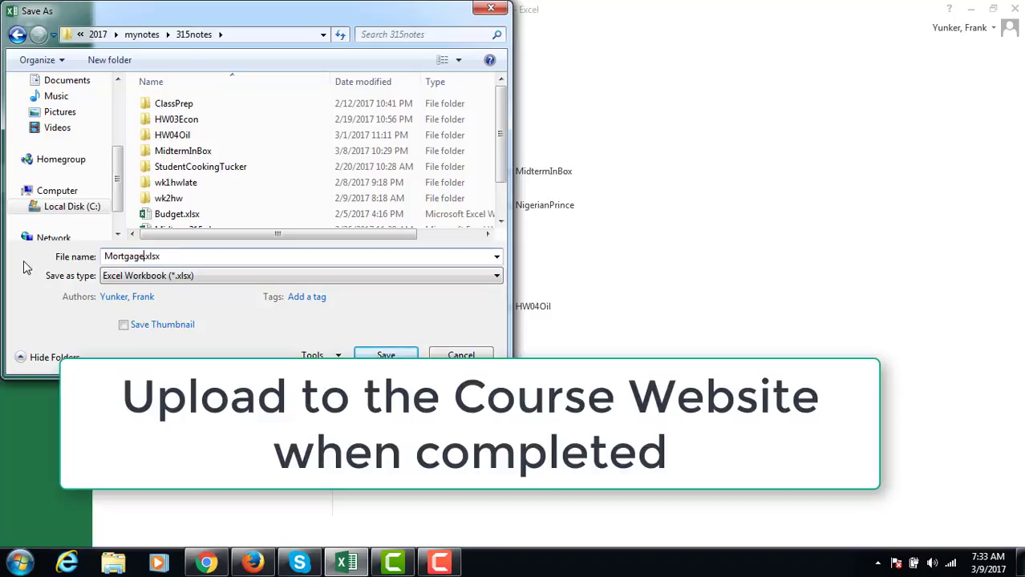
{"action": "key", "text": "ctrl+a"}
{"action": "key", "text": "BackSpace"}
{"action": "type", "text": "MortgageScenario.xlsx"}
{"action": "key", "text": "ctrl+a"}
{"action": "key", "text": "Return"}
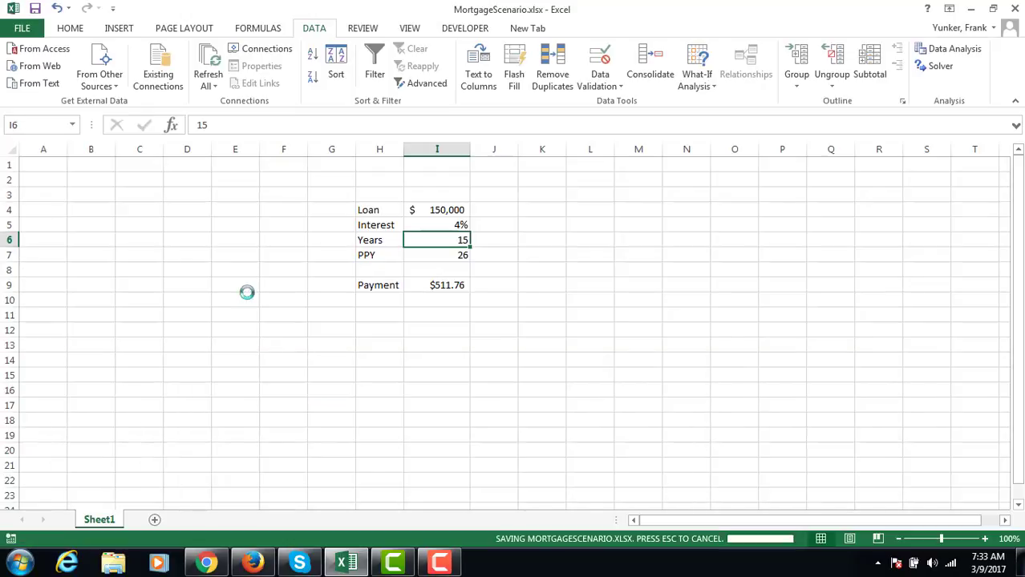